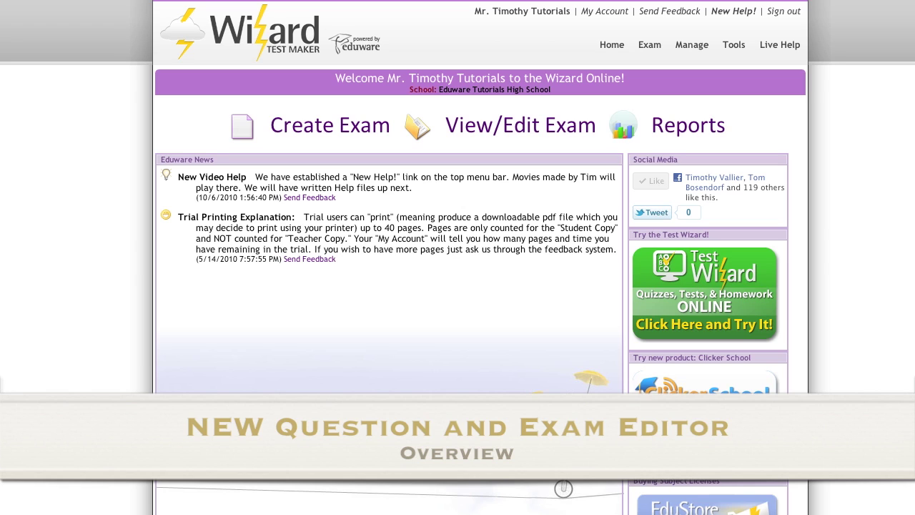
Open the Biology exam Quiz 1 from My Exams for editing.
left_click(564, 128)
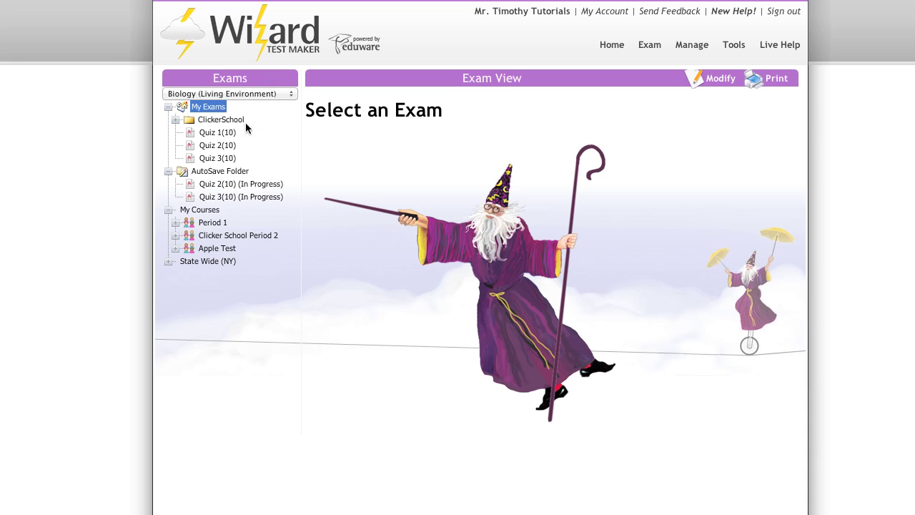
left_click(218, 133)
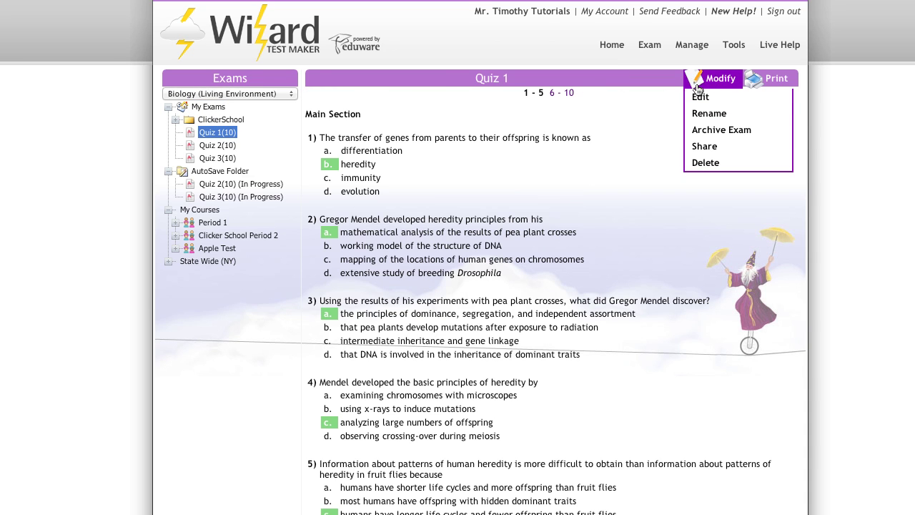
left_click(699, 98)
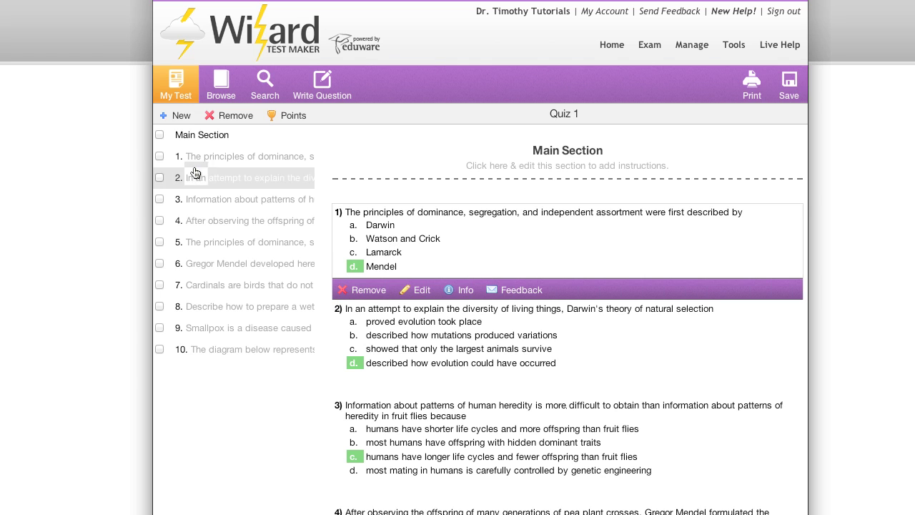
Look over the question library's Reproduction and Development topics and the question search page, and return to the test.
left_click(222, 87)
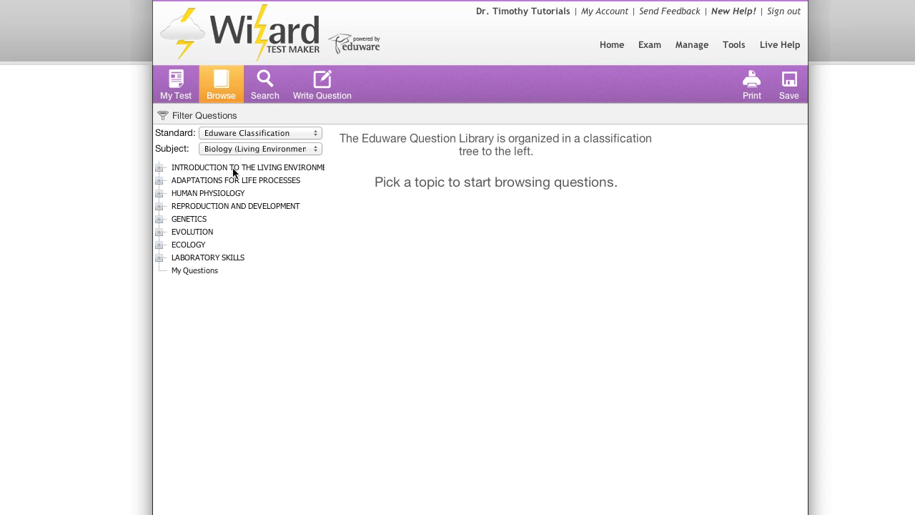
left_click(218, 209)
left_click(261, 83)
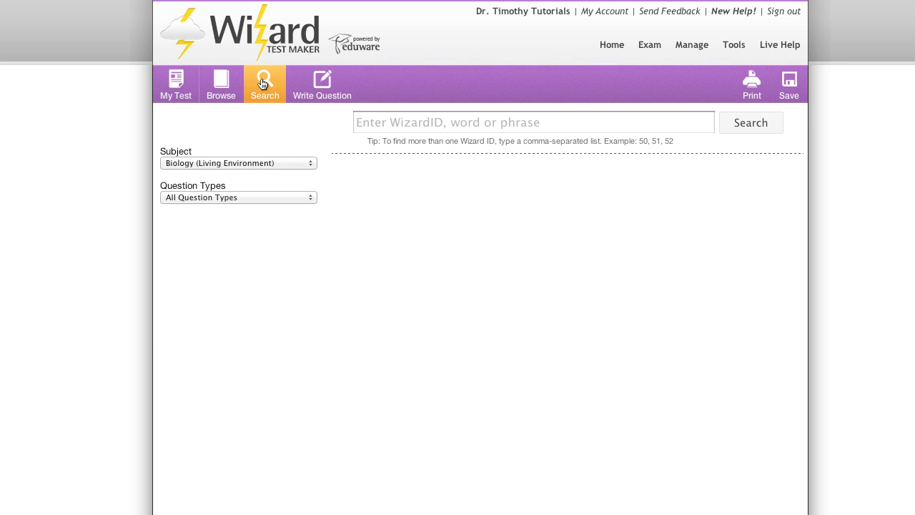
left_click(166, 83)
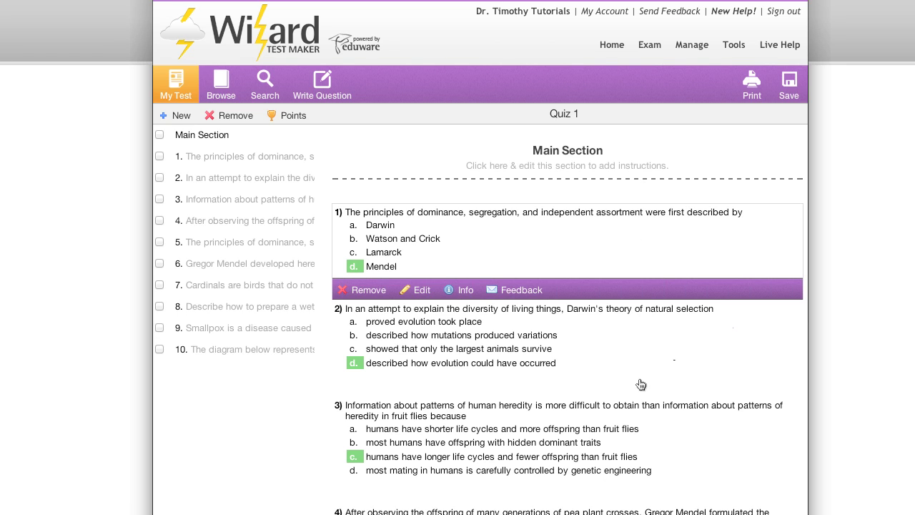
Examine the library questions on Comparison with Mitotic Cell Division, found under Reproduction in Animals, Gametogenisis.
left_click(220, 80)
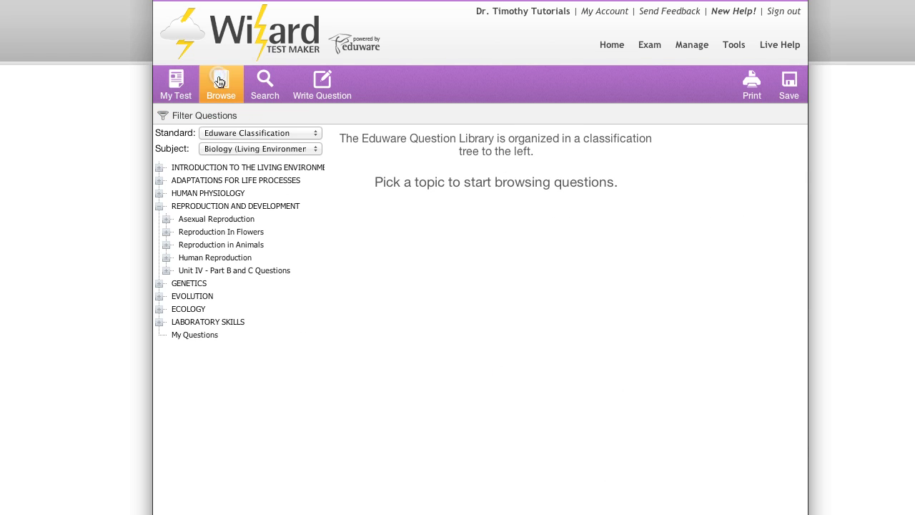
left_click(214, 245)
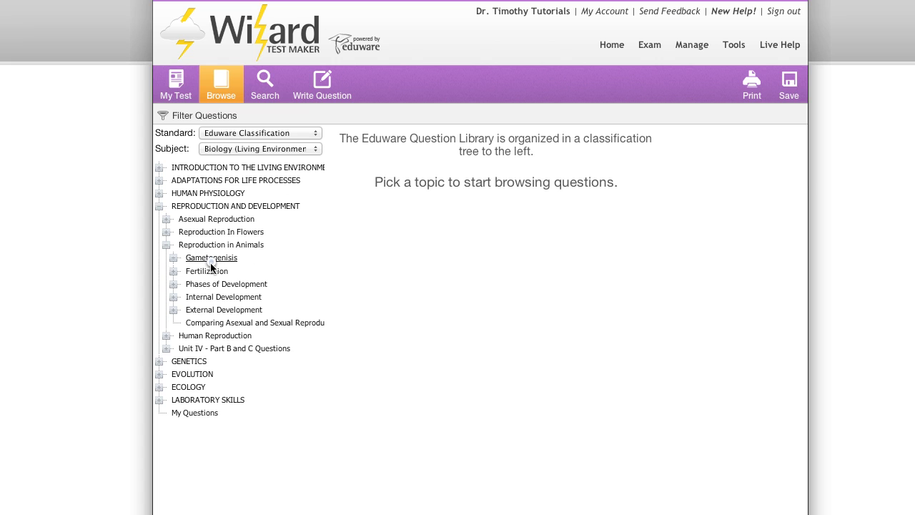
left_click(211, 259)
left_click(221, 283)
scroll(612, 248, "down", 2)
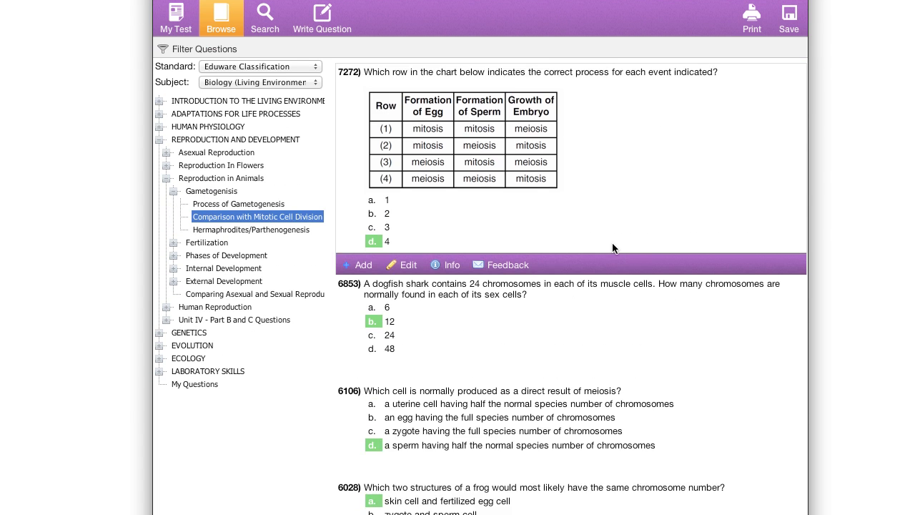
scroll(612, 248, "down", 4)
scroll(607, 239, "up", 6)
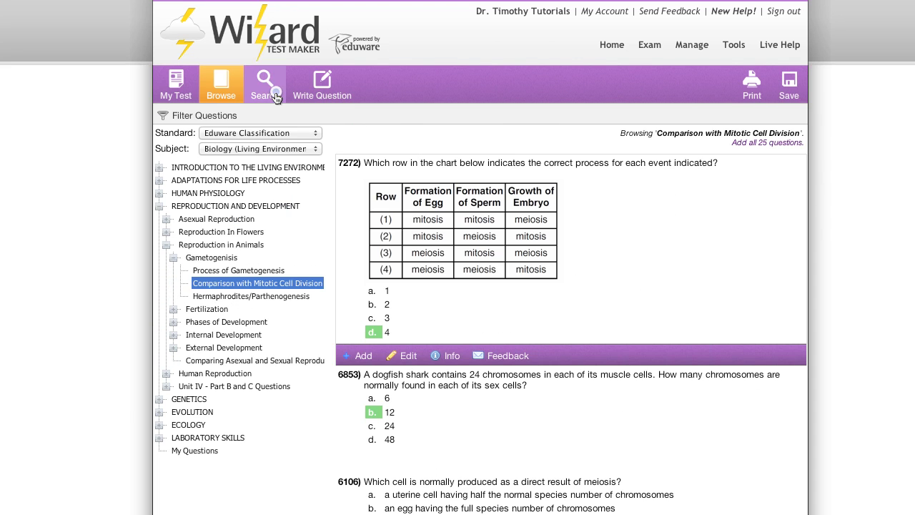
Look at the question search page and the blank new-question editor, leave without writing a question and return to the test.
left_click(277, 97)
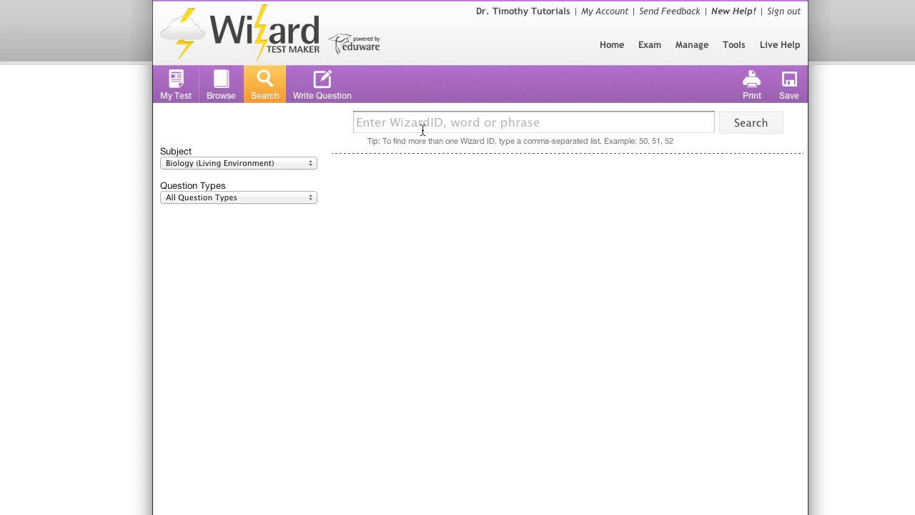
left_click(322, 85)
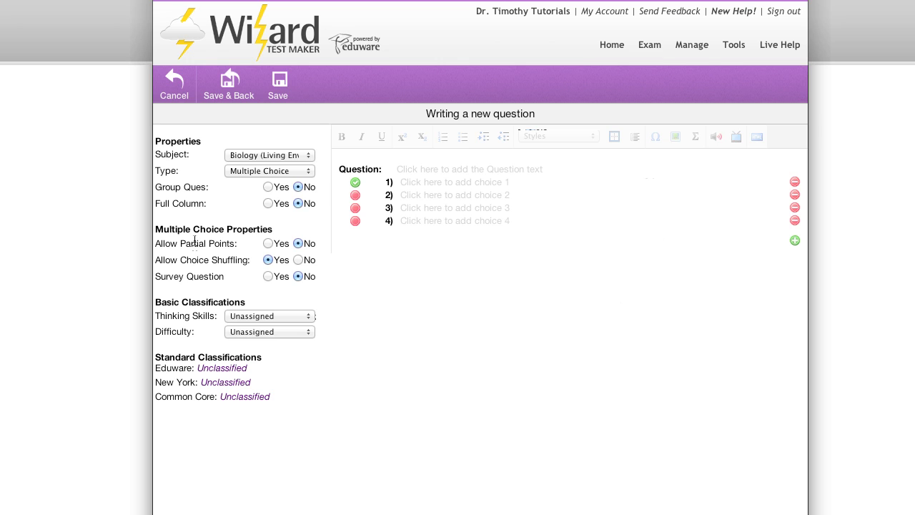
left_click(173, 83)
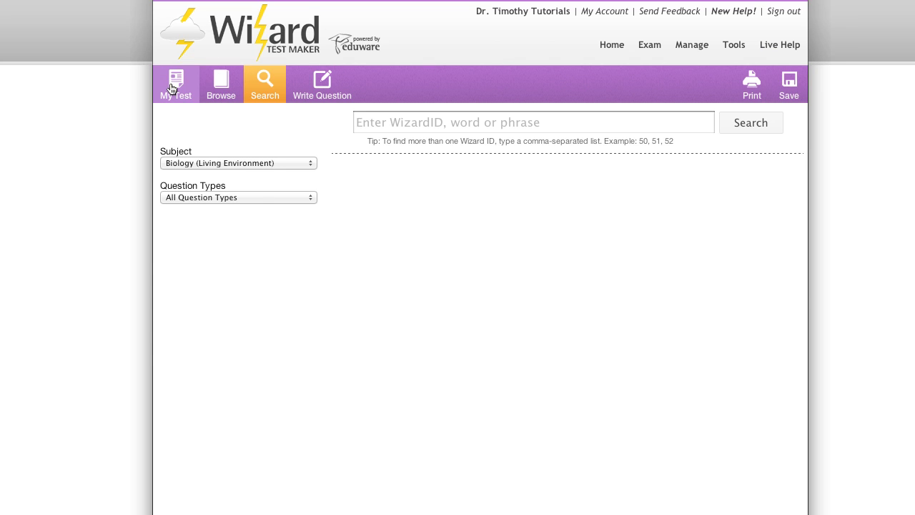
left_click(171, 87)
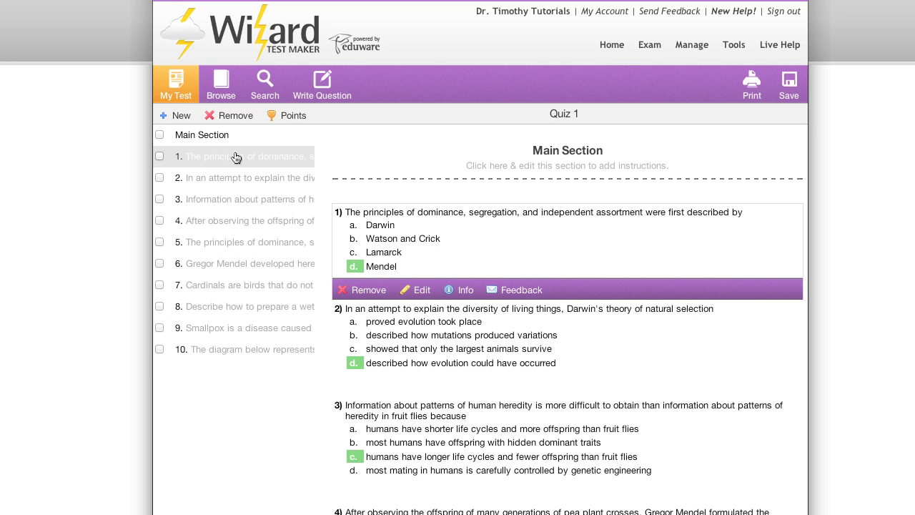
Examine several Quiz 1 questions by jumping between them in the test outline, ending at the Main Section.
left_click(235, 222)
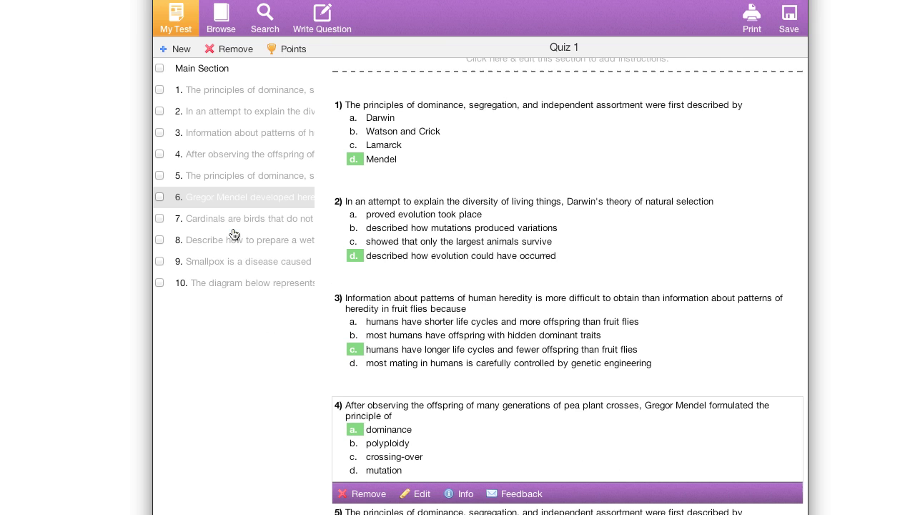
left_click(235, 239)
left_click(243, 281)
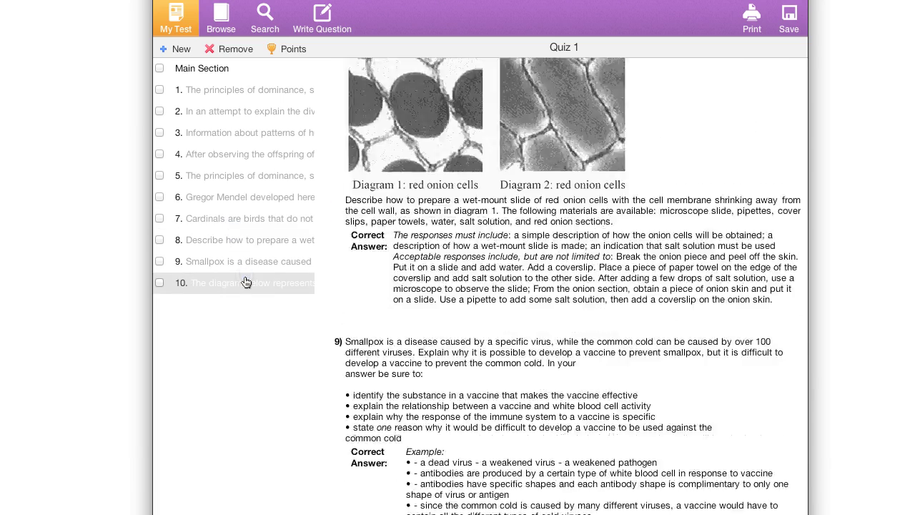
left_click(248, 155)
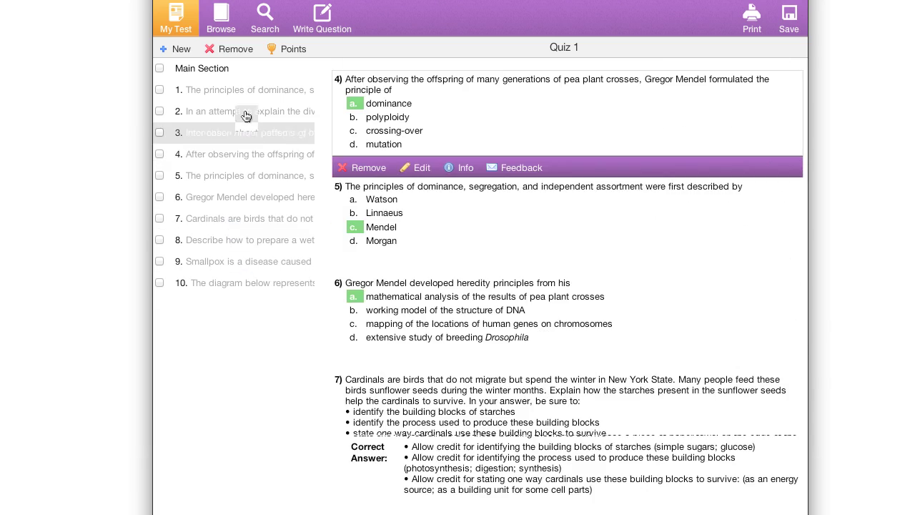
left_click(246, 112)
left_click(237, 218)
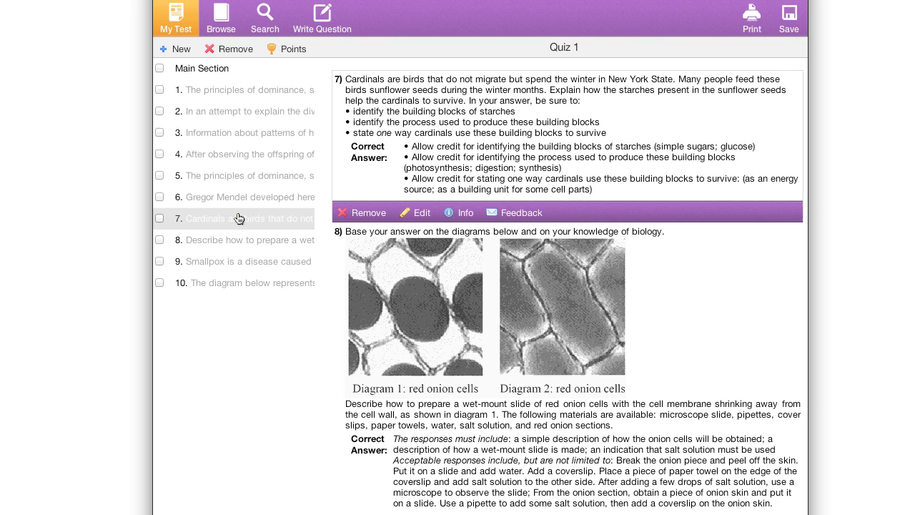
left_click(243, 162)
left_click(235, 76)
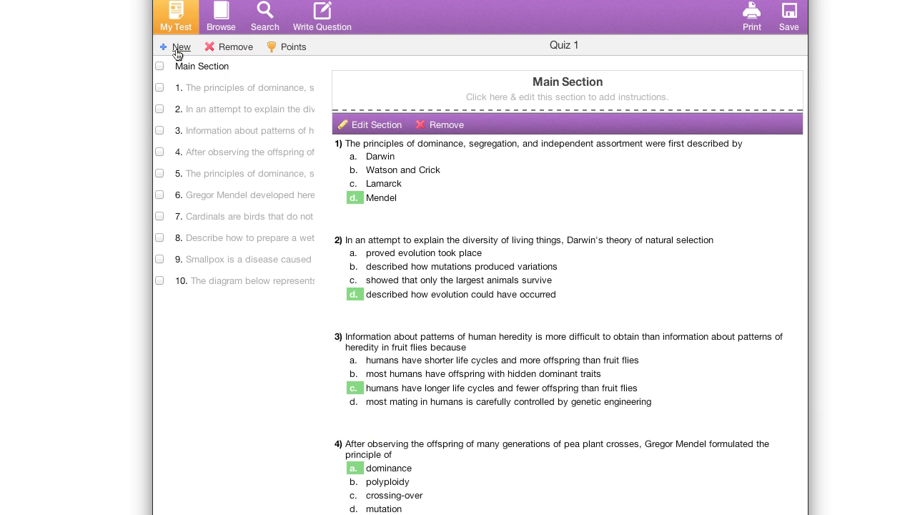
Reorder the first five Main Section questions so the Watson/Linnaeus version of the dominance question comes first and the Darwin natural selection question fifth.
left_click_drag(177, 55, 235, 100)
left_click_drag(238, 89, 231, 156)
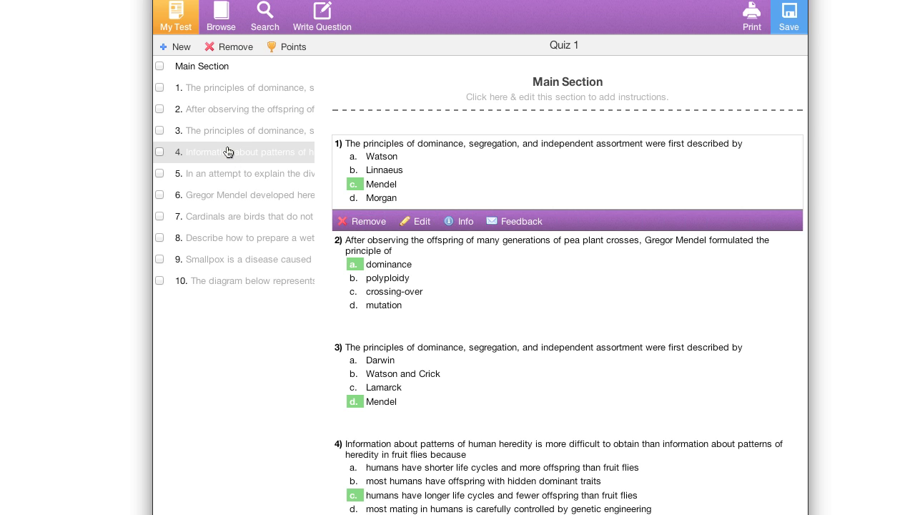
Add a new section named Free Response with the instruction "Answer the following questions with an essay." and save it.
scroll(228, 151, "up", 2)
left_click(179, 116)
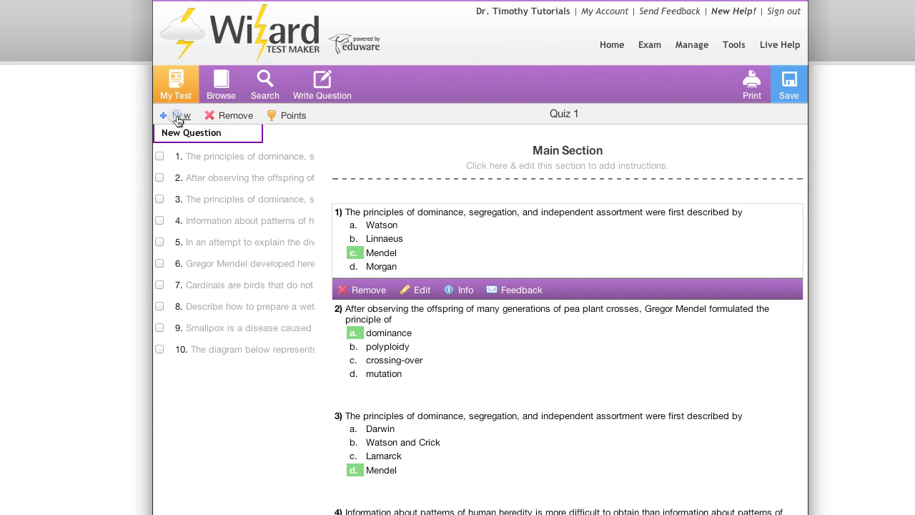
left_click(182, 149)
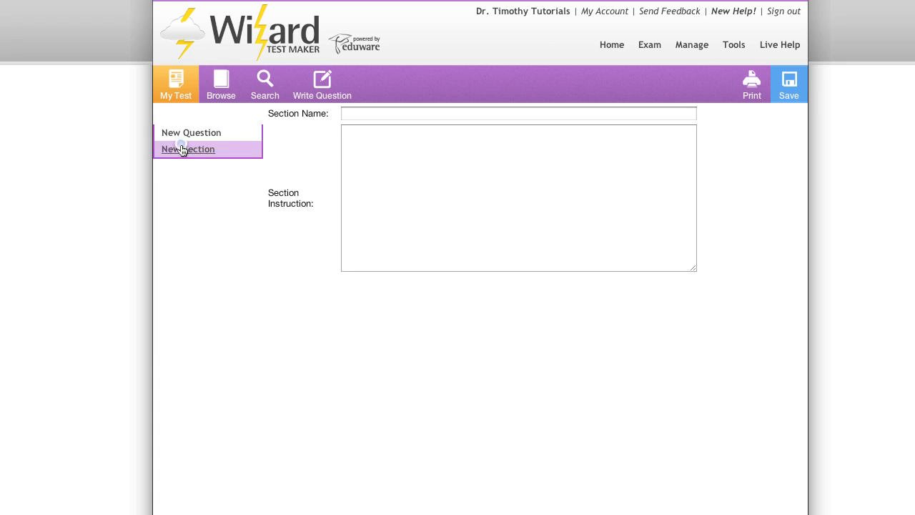
left_click(358, 114)
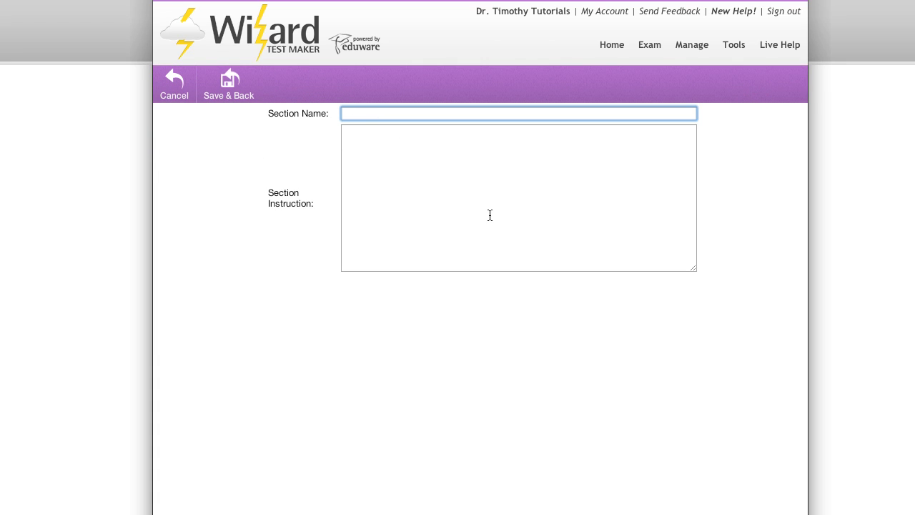
type("Free Resp")
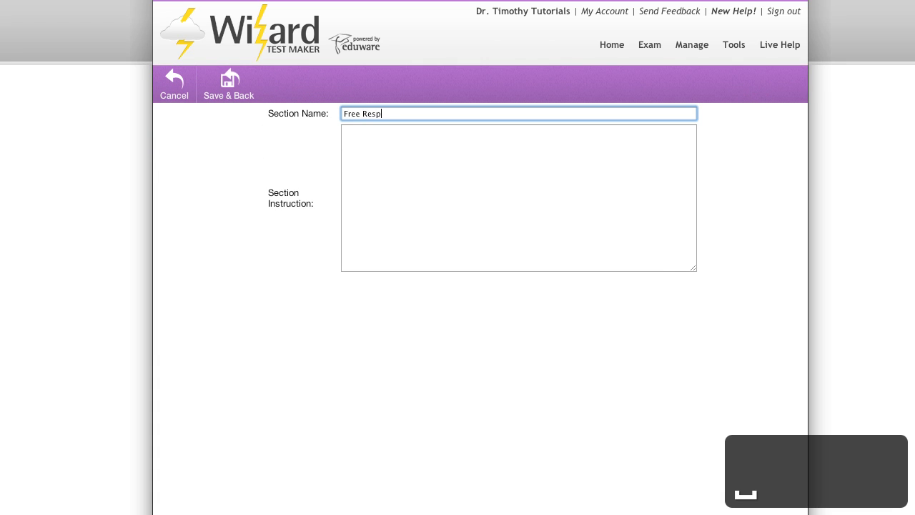
type("onse")
key("Tab")
type("Answer the following questions with an essay.")
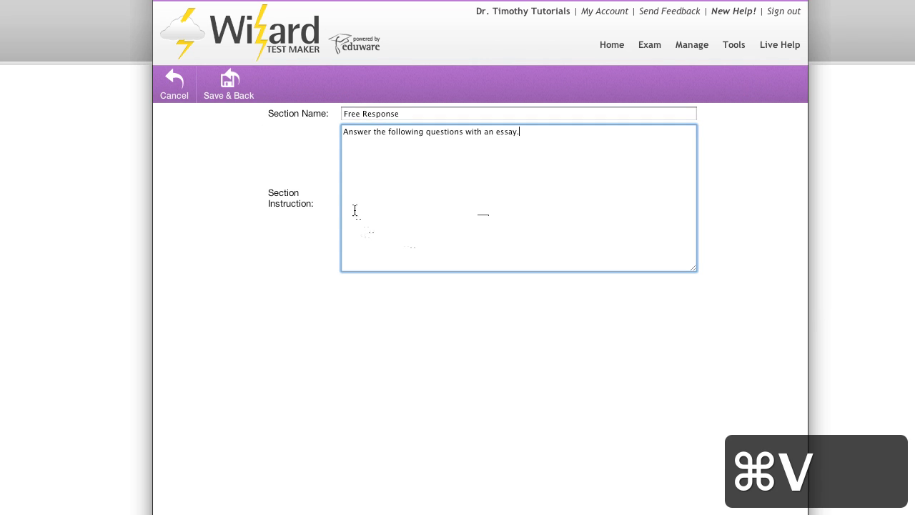
left_click(231, 96)
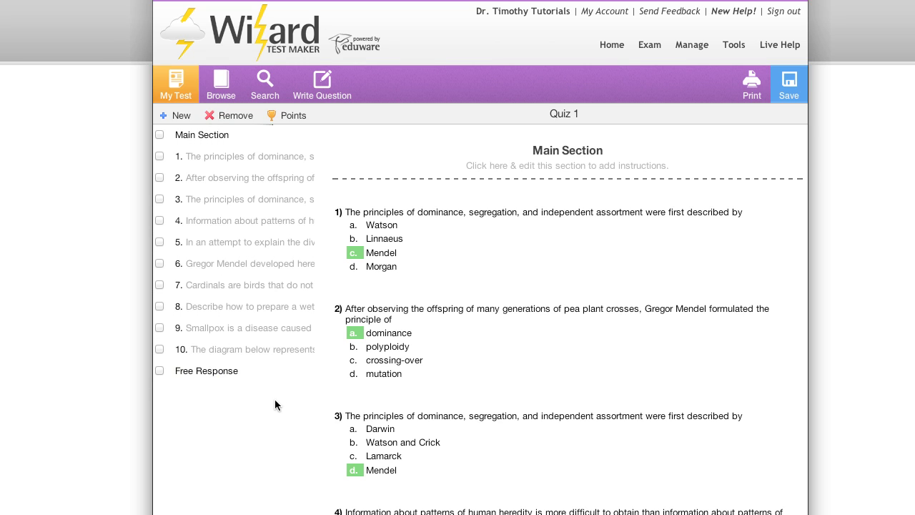
Move the Free Response section directly above the question about how Gregor Mendel developed heredity principles, and view it there.
left_click(235, 370)
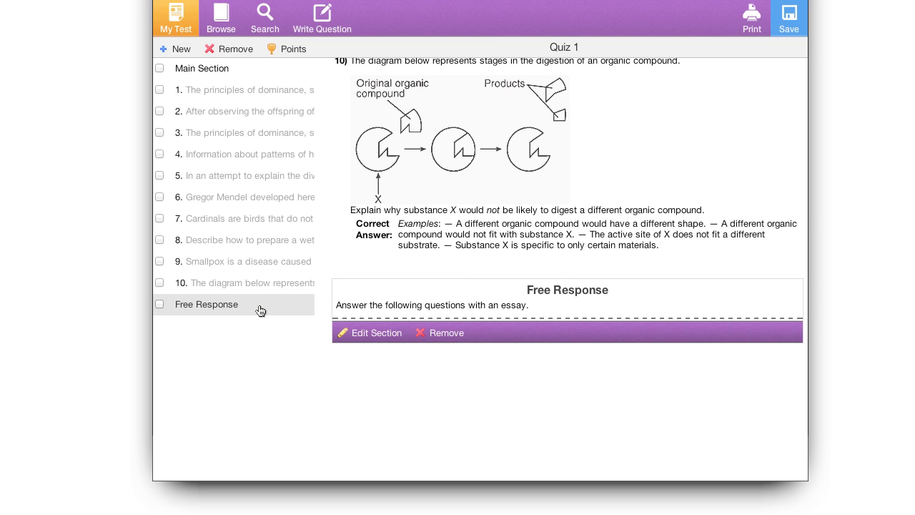
left_click_drag(260, 309, 251, 193)
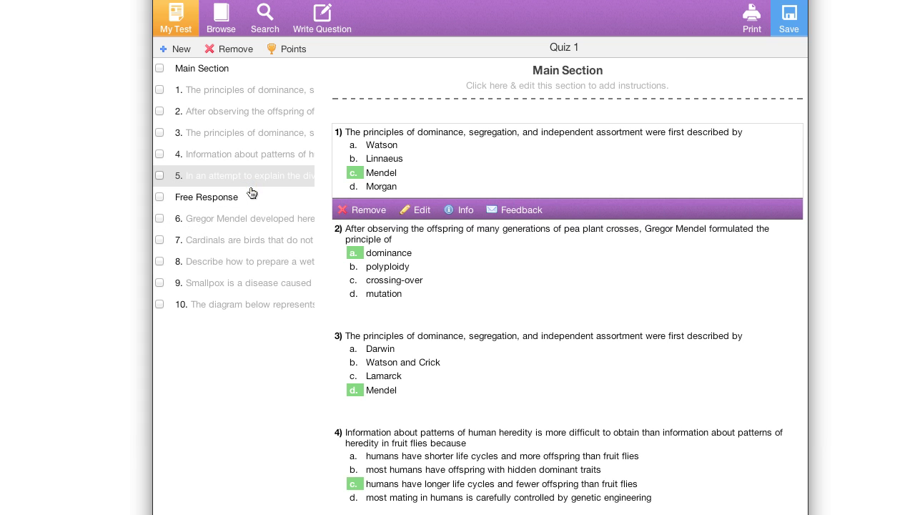
left_click(243, 207)
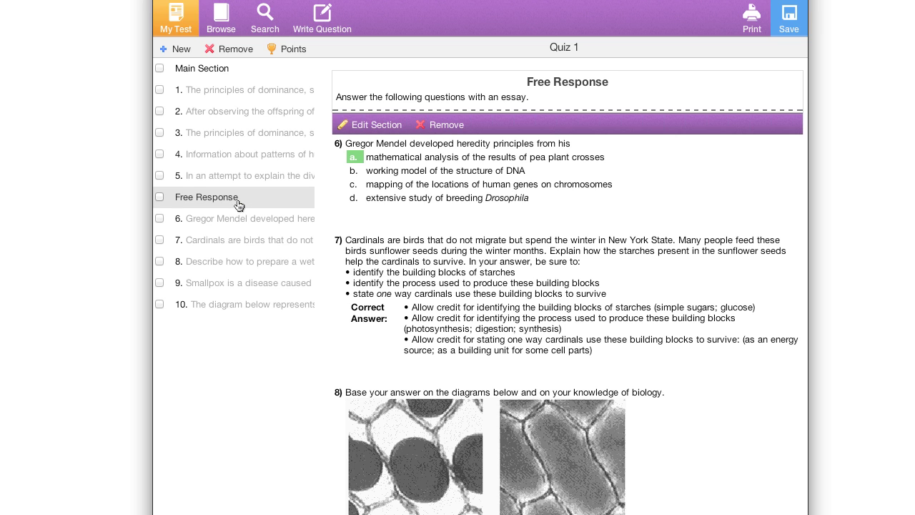
Arrange the outline so Free Response follows question 6 and holds the cardinals, wet-mount slide, digestion diagram and smallpox questions in that order.
left_click_drag(238, 206, 229, 297)
left_click_drag(235, 261, 228, 289)
left_click_drag(235, 240, 231, 263)
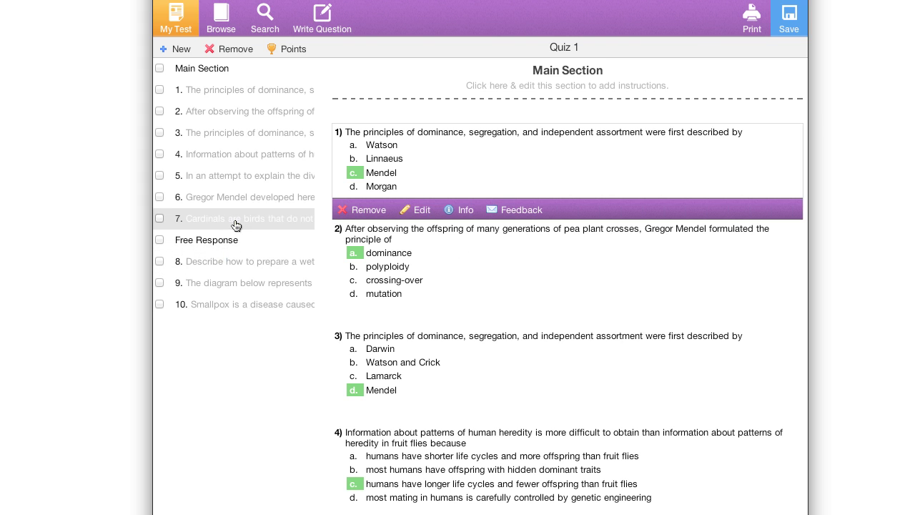
left_click_drag(236, 226, 231, 243)
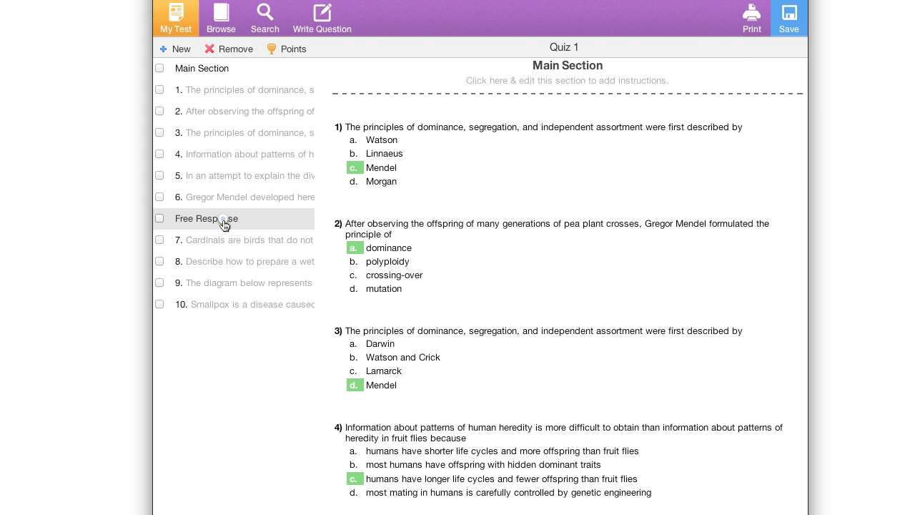
Review the Free Response section's instructions and its questions 7 to 10.
left_click(224, 223)
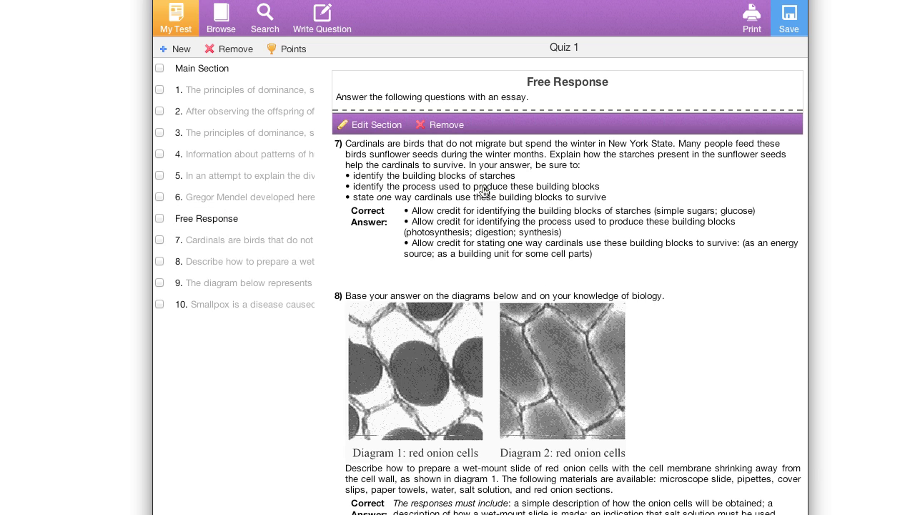
scroll(484, 192, "down", 1)
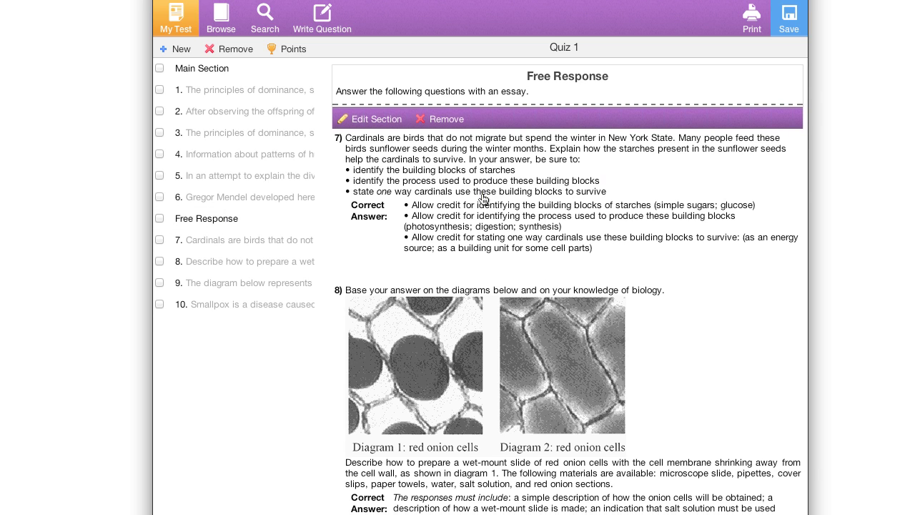
scroll(483, 204, "down", 3)
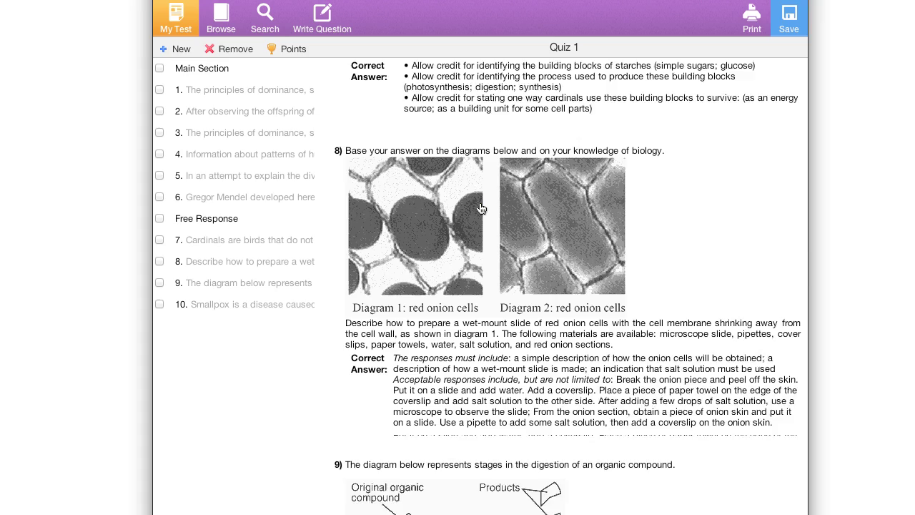
scroll(480, 208, "down", 6)
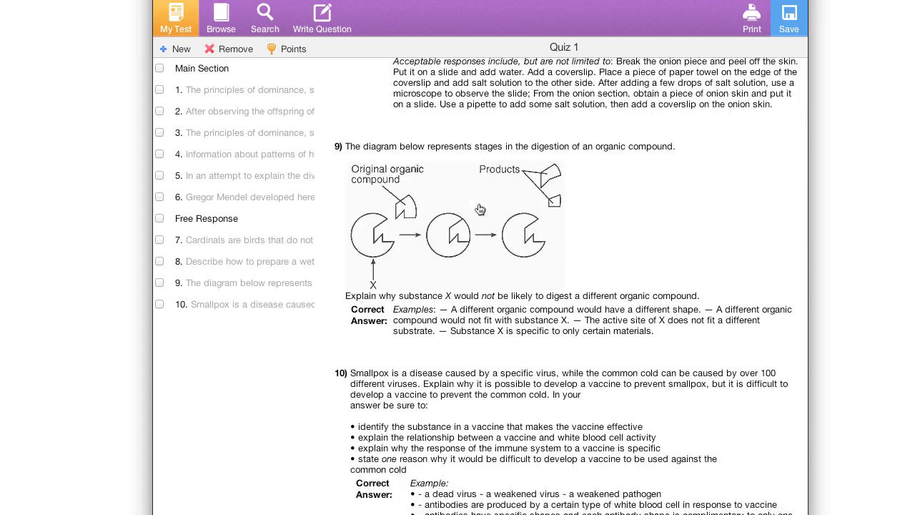
Remove the Main Section questions about patterns of human heredity and how Gregor Mendel developed heredity principles from the test.
scroll(480, 208, "down", 2)
scroll(479, 218, "up", 12)
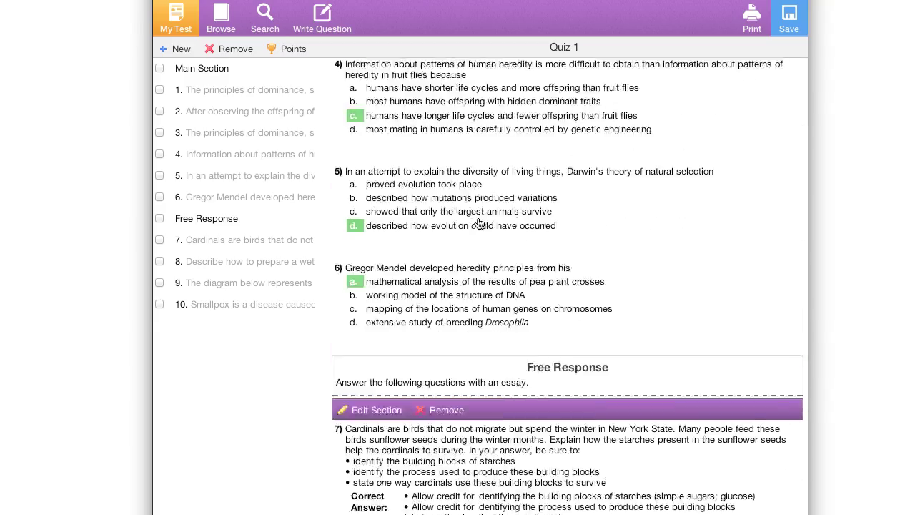
scroll(477, 222, "up", 7)
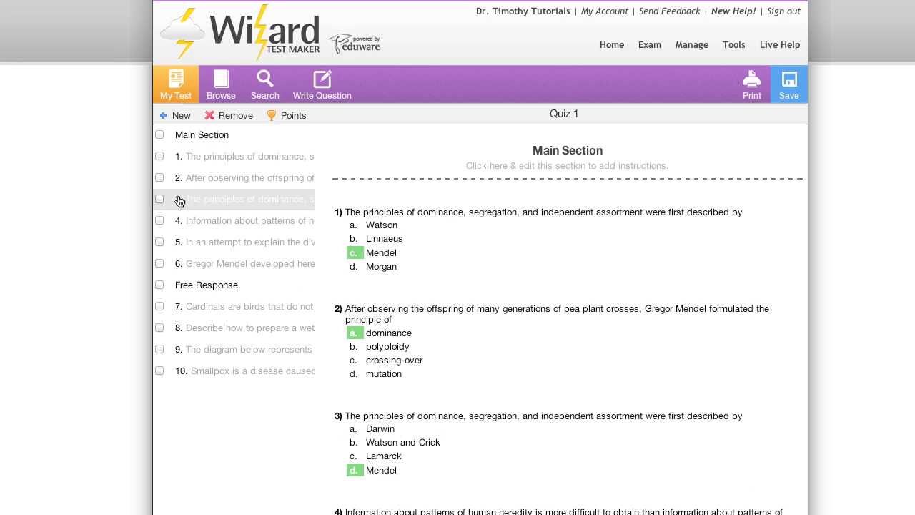
left_click(159, 264)
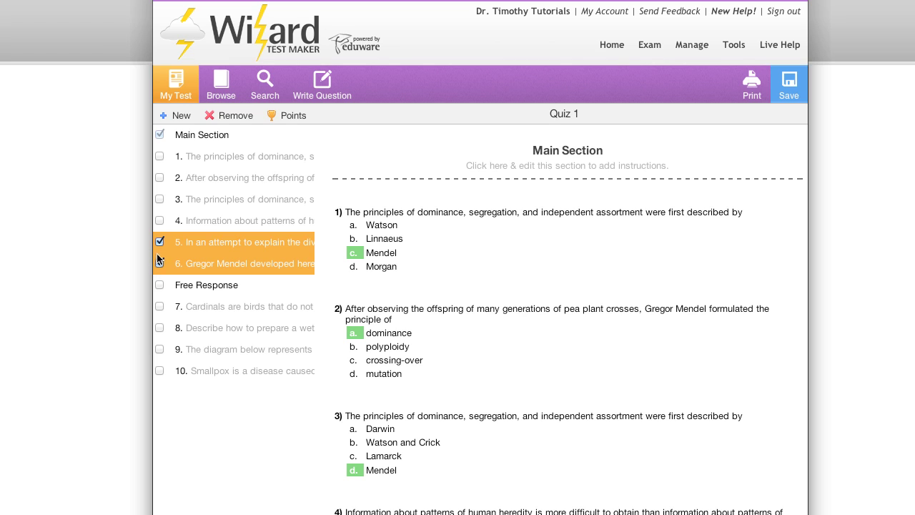
left_click(158, 220)
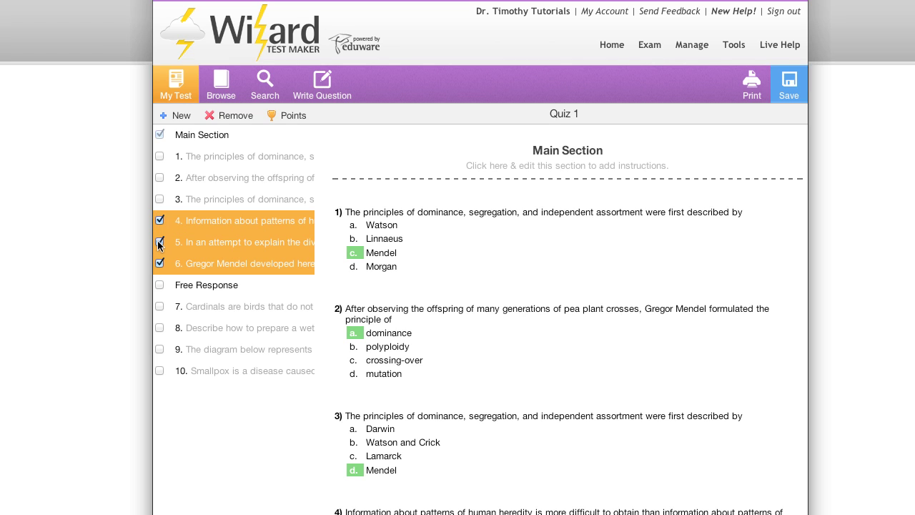
left_click(232, 117)
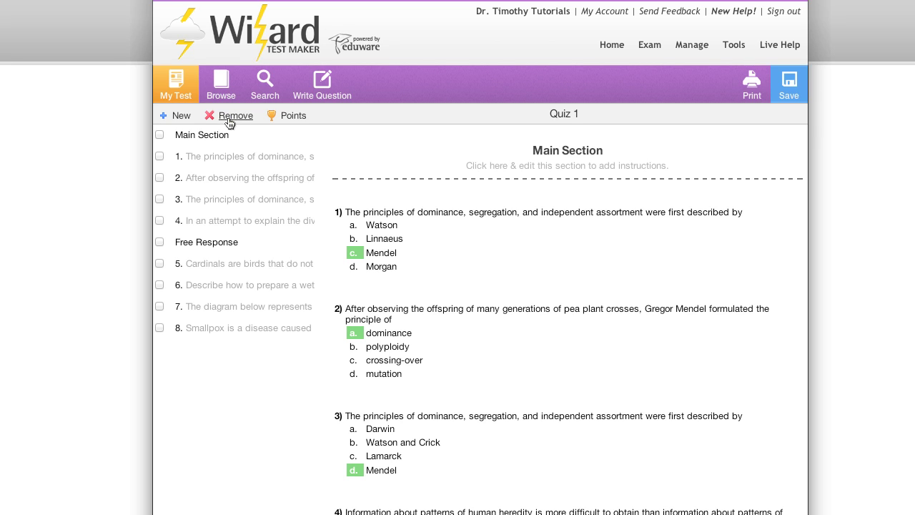
Show the test's point values and set Total Points to 60 and the Main Section to 15 points.
left_click(291, 120)
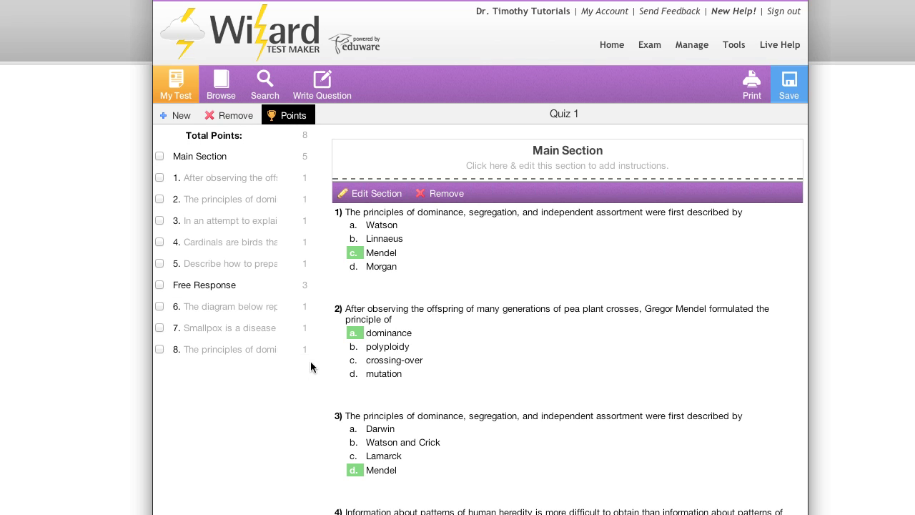
left_click(302, 137)
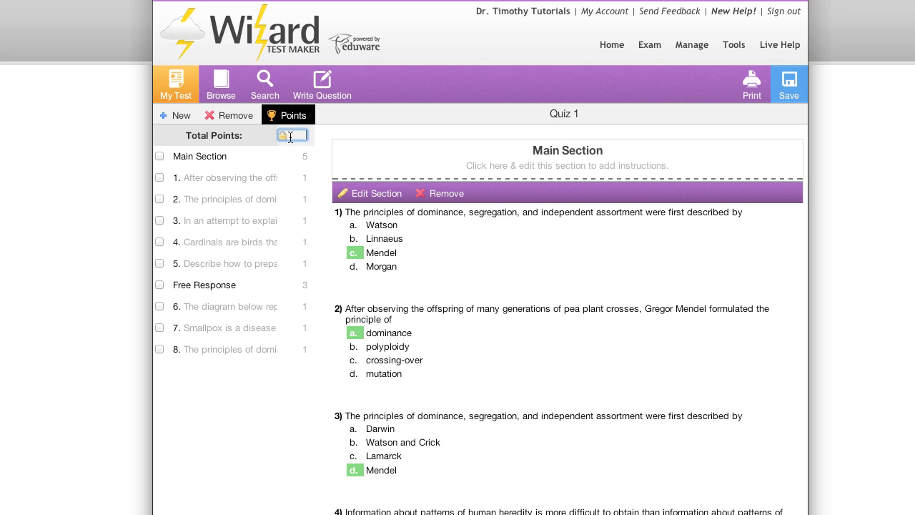
type("60")
key("Return")
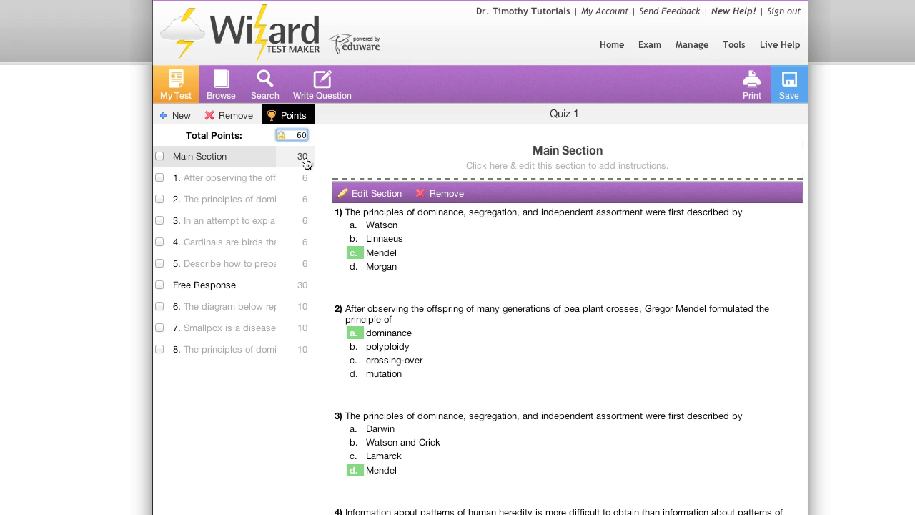
left_click(295, 158)
type("15")
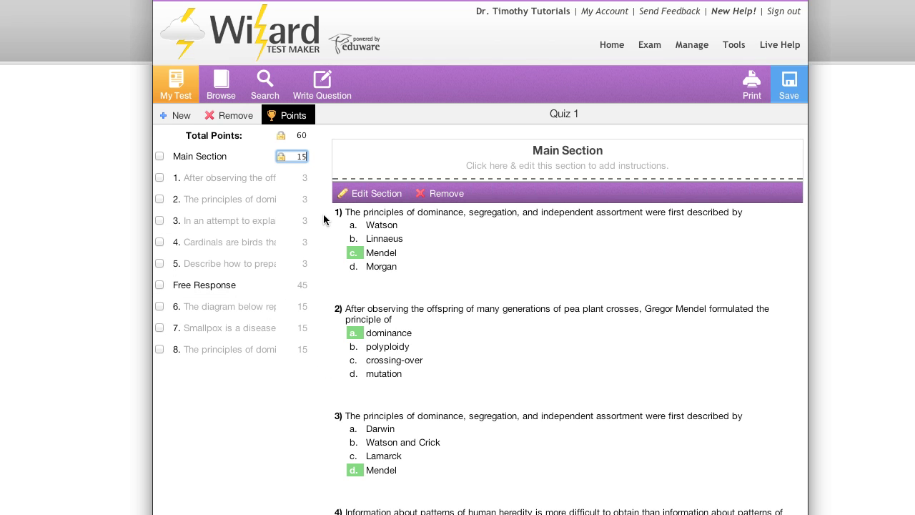
left_click(248, 443)
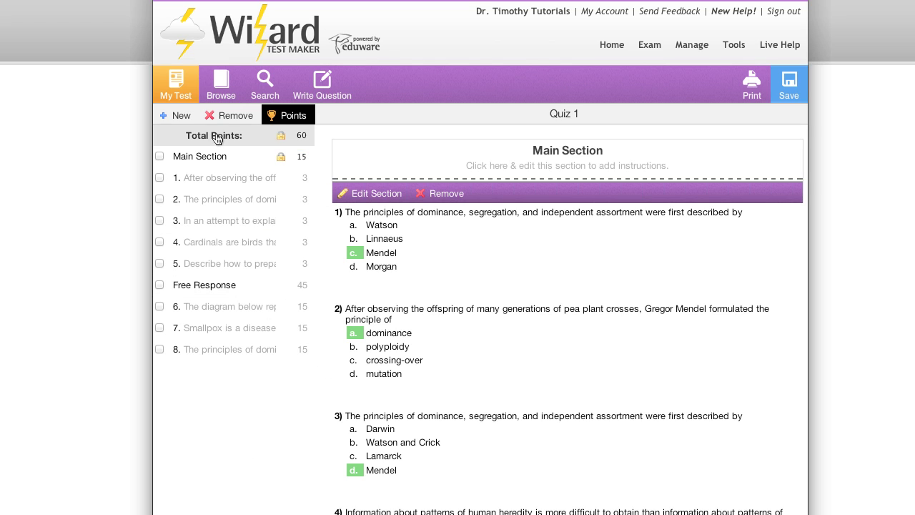
Remove question 2, about the offspring of pea plant crosses, from the test and add it back.
left_click(442, 248)
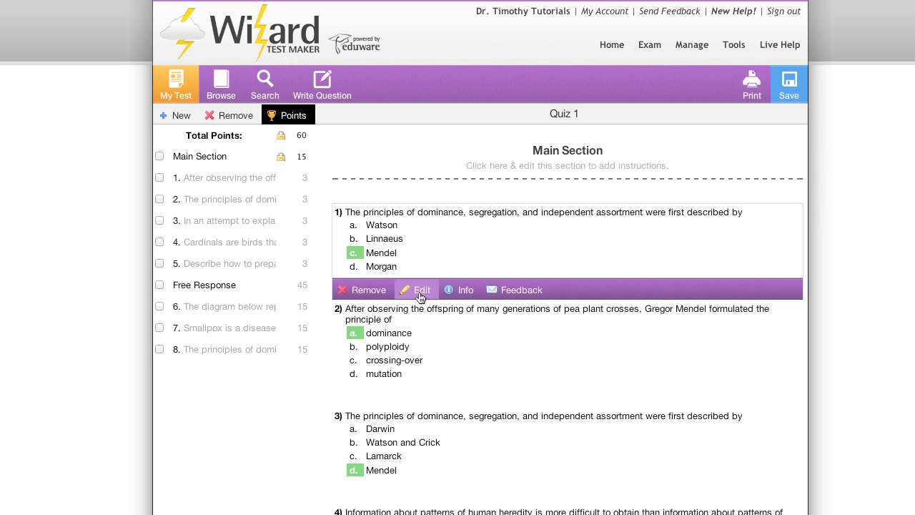
left_click(434, 351)
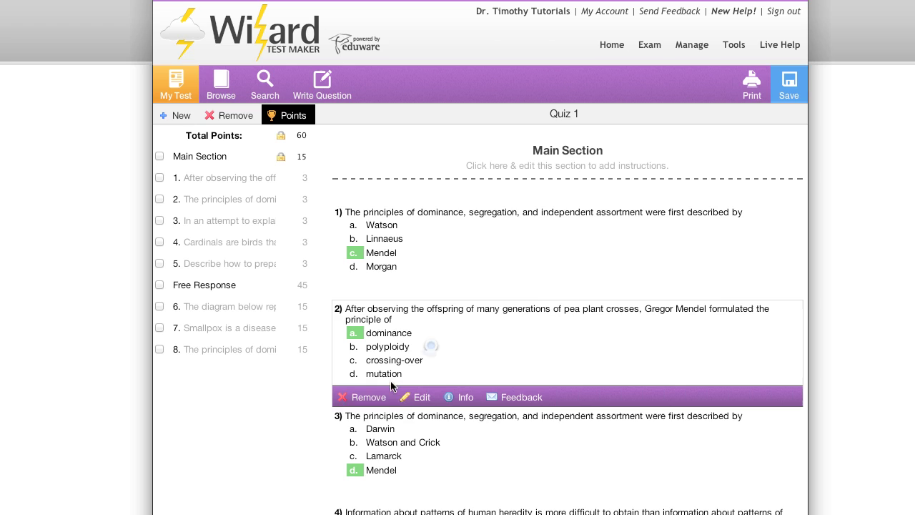
left_click(498, 470)
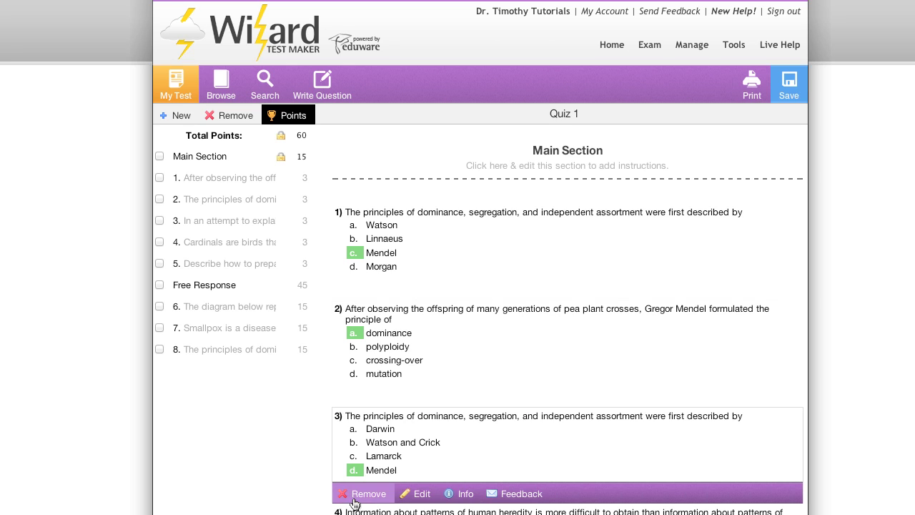
left_click(484, 377)
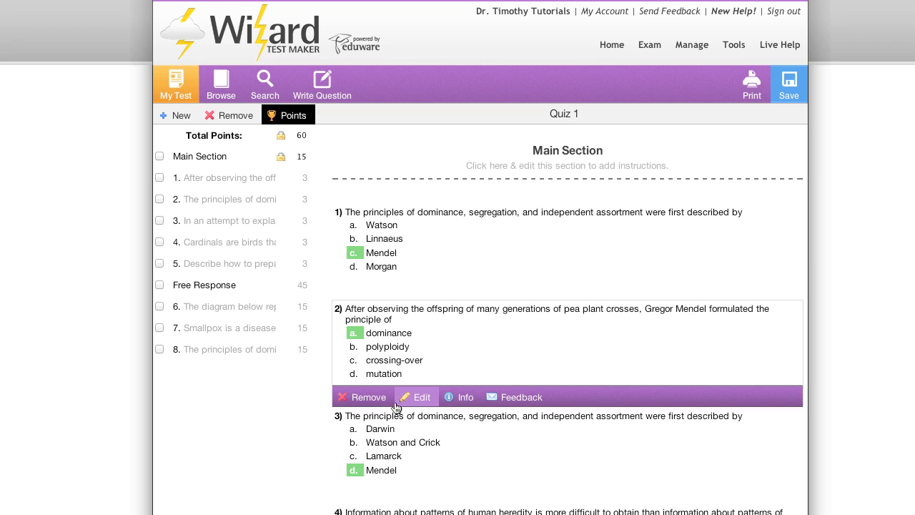
left_click(358, 402)
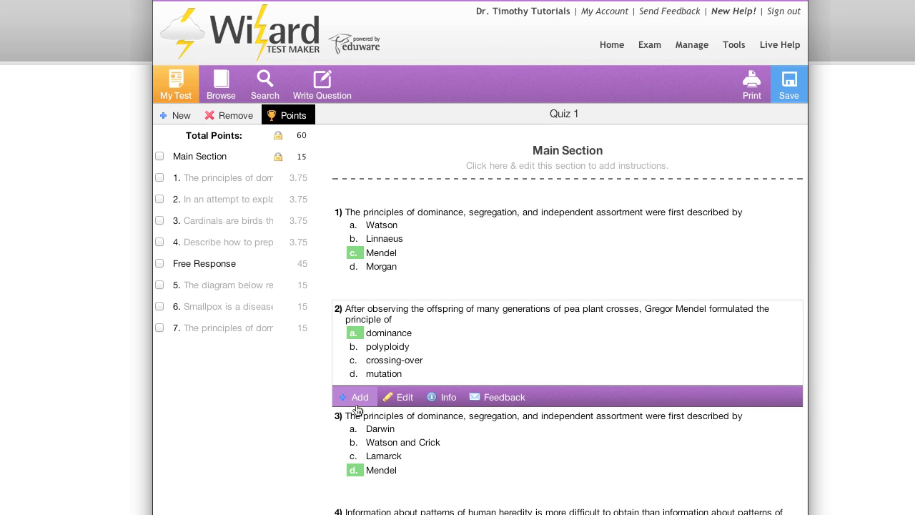
left_click(357, 406)
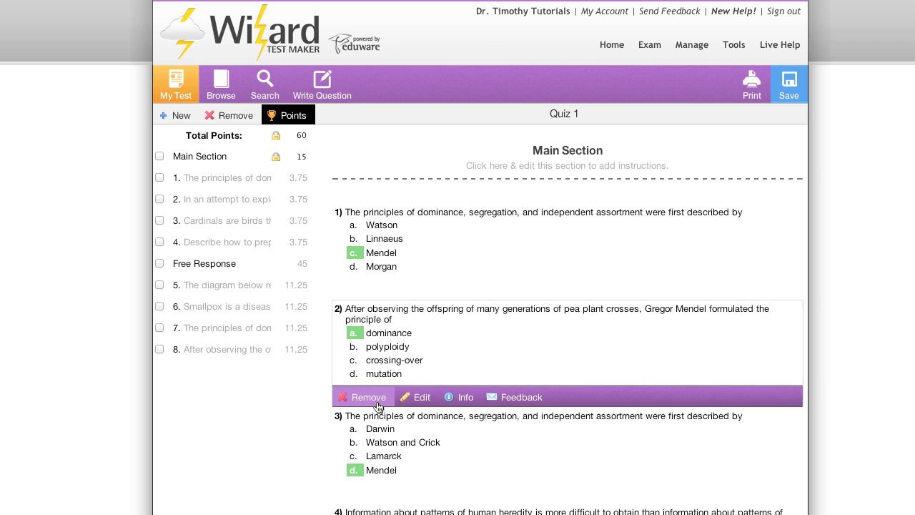
View the editor for the pea plant crosses question, leave it without saving, and examine the question's info.
left_click(421, 397)
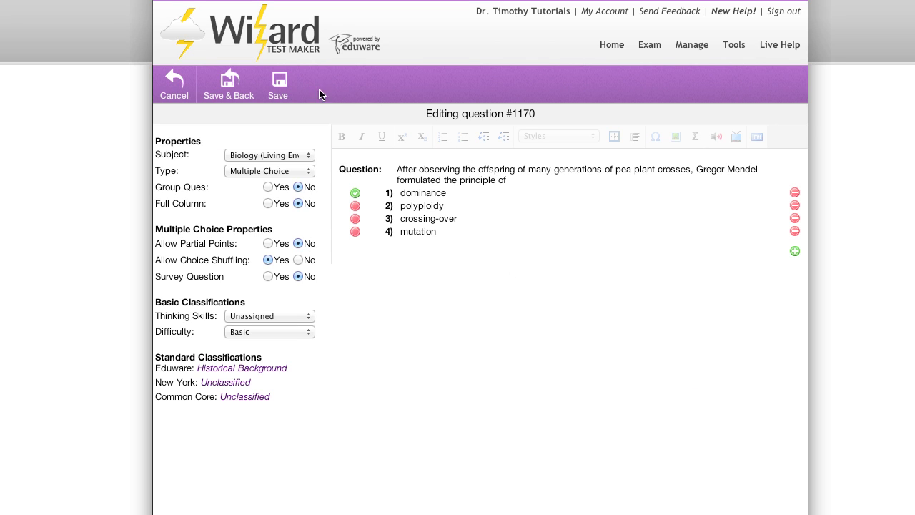
left_click(181, 91)
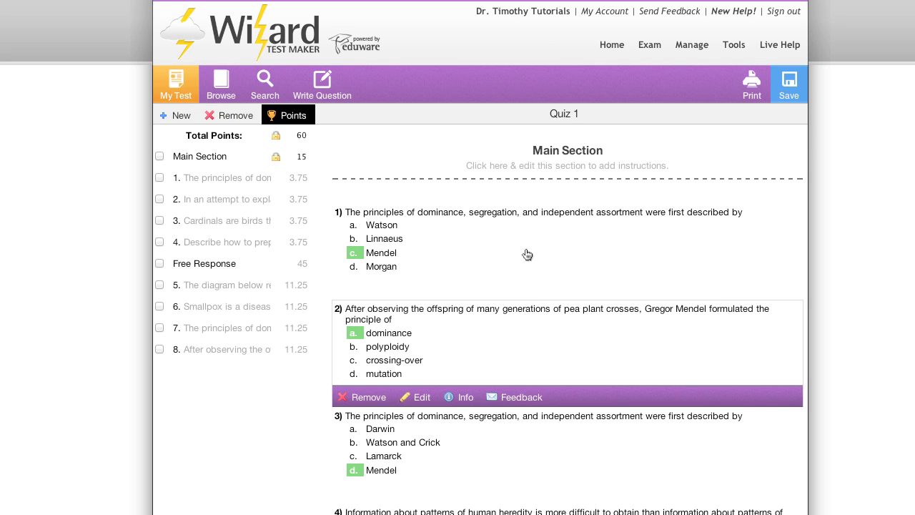
left_click(462, 401)
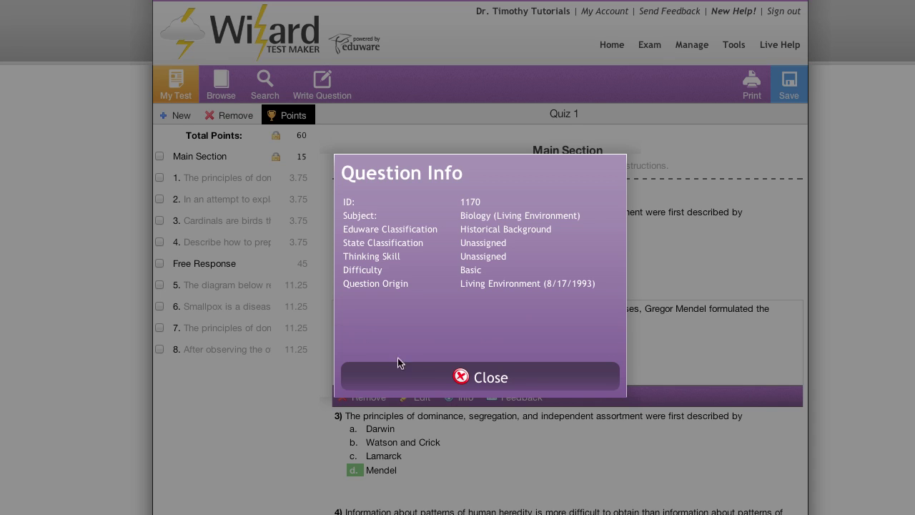
left_click(508, 373)
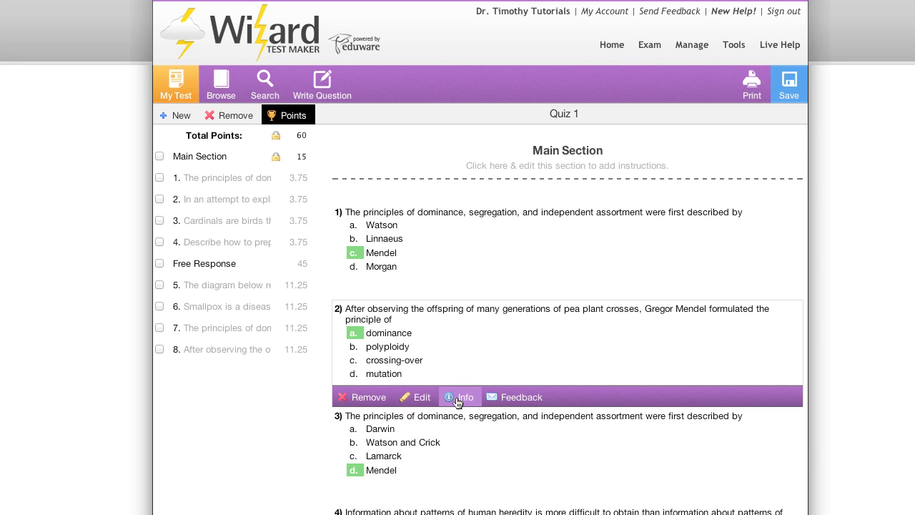
View the feedback form for the pea plant crosses question and close it without sending anything.
left_click(530, 398)
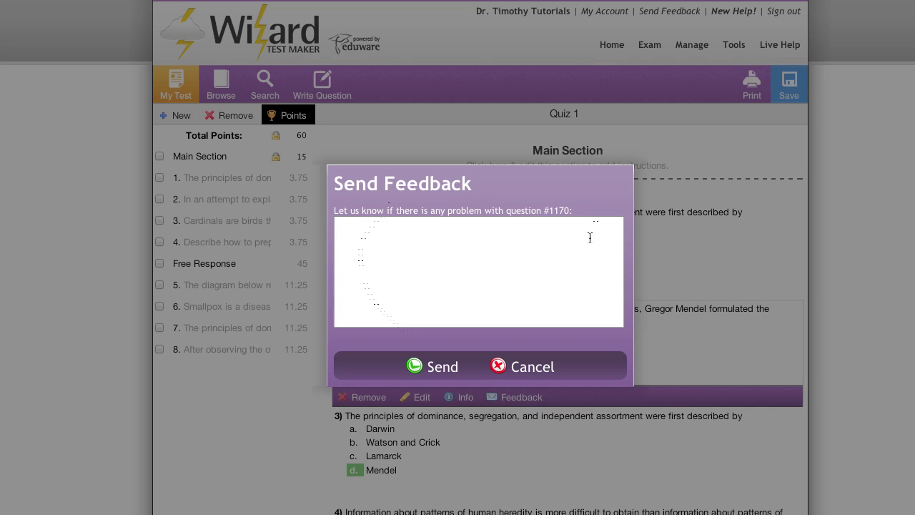
left_click(496, 268)
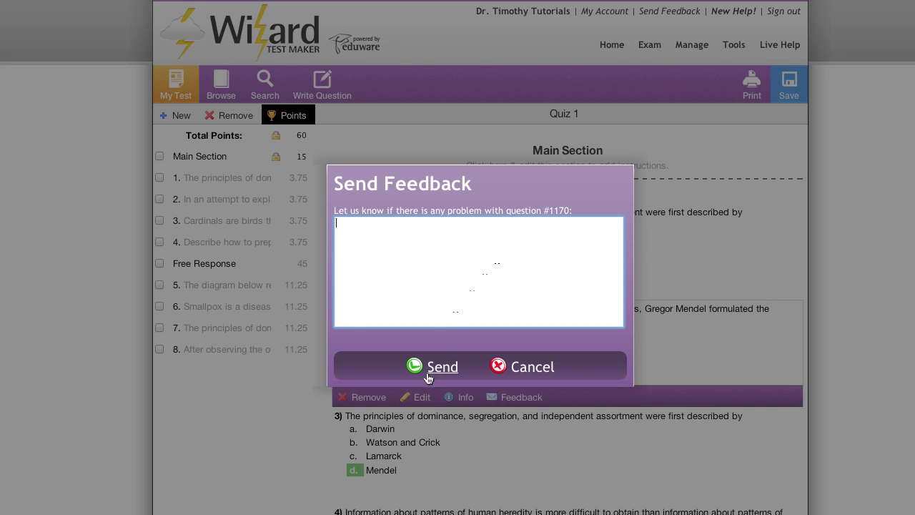
left_click(532, 368)
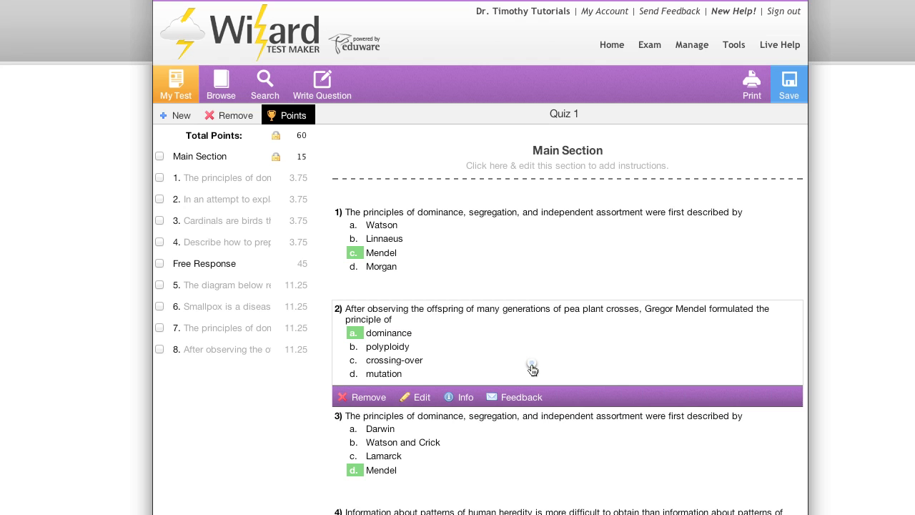
Browse the question bank to Introduction to the Living Environment, Definition and Concept of Life, Life Functions, Transport.
left_click(219, 90)
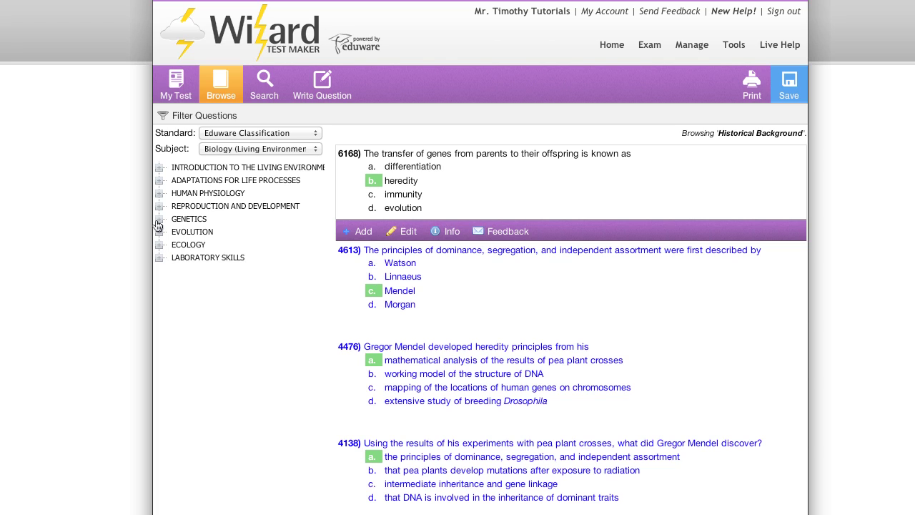
left_click(159, 168)
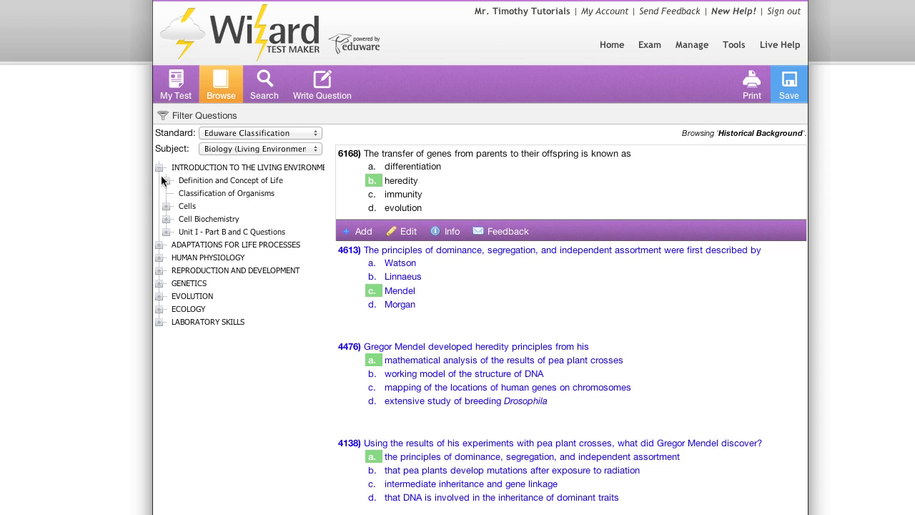
left_click(165, 182)
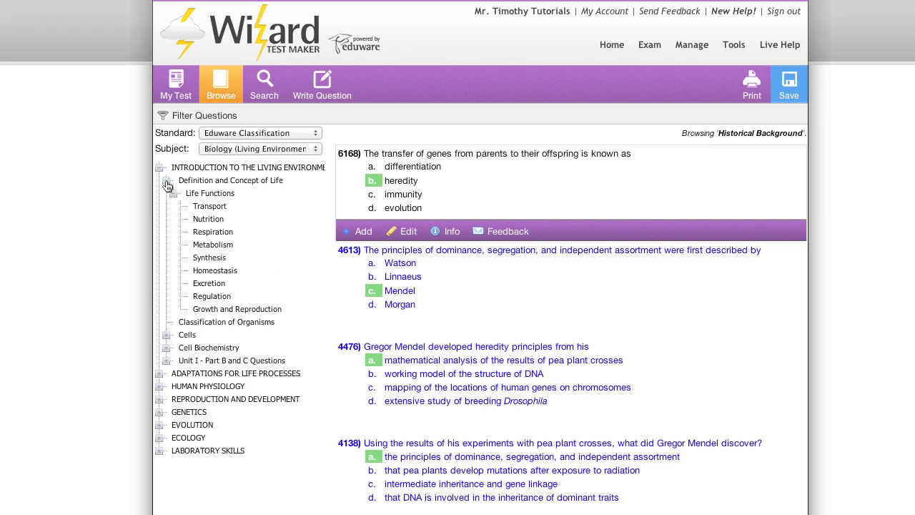
left_click(200, 208)
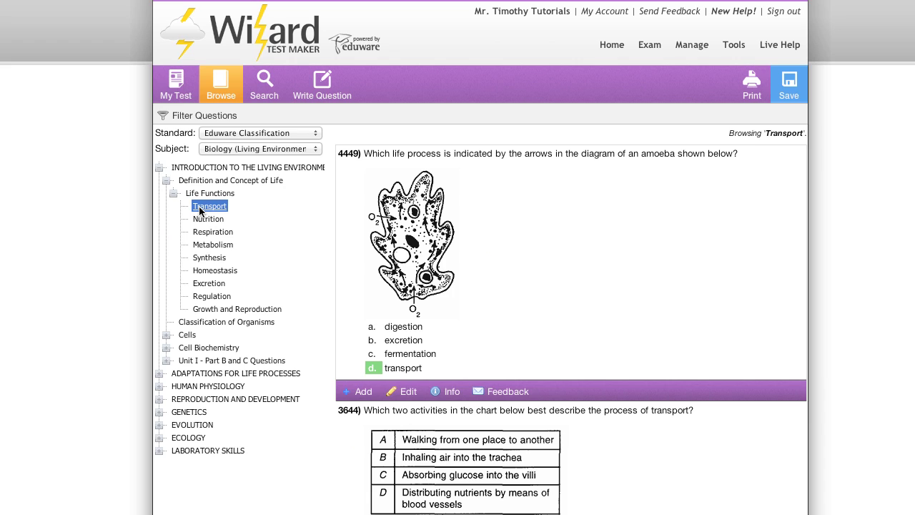
Add the question about which two chart activities describe transport to the test and remove it again.
scroll(500, 322, "down", 5)
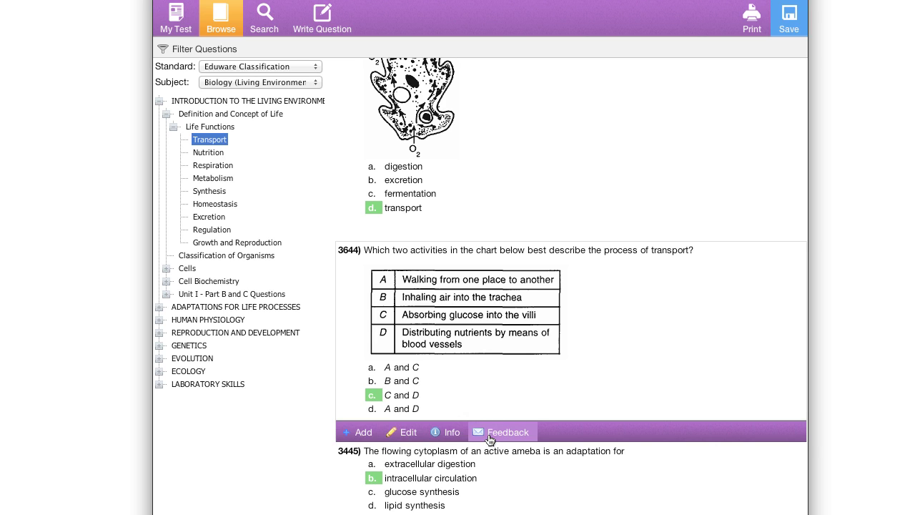
left_click(357, 433)
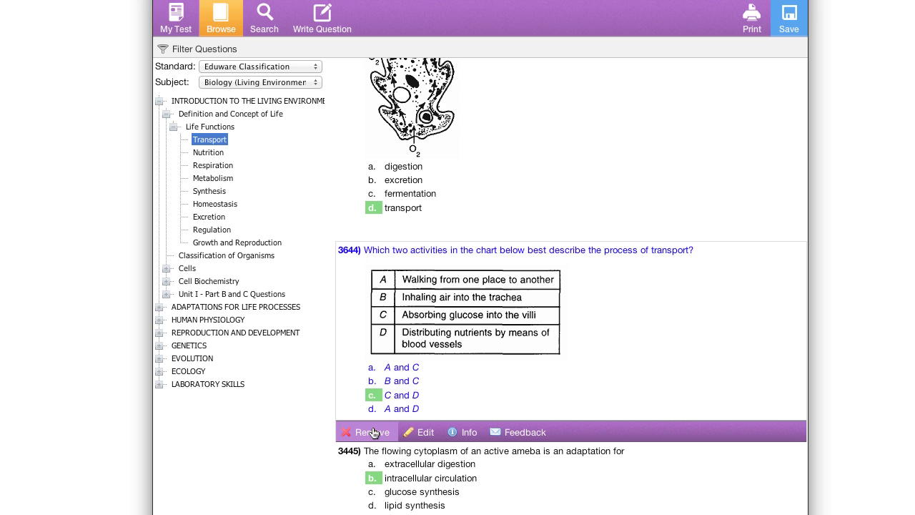
left_click(373, 433)
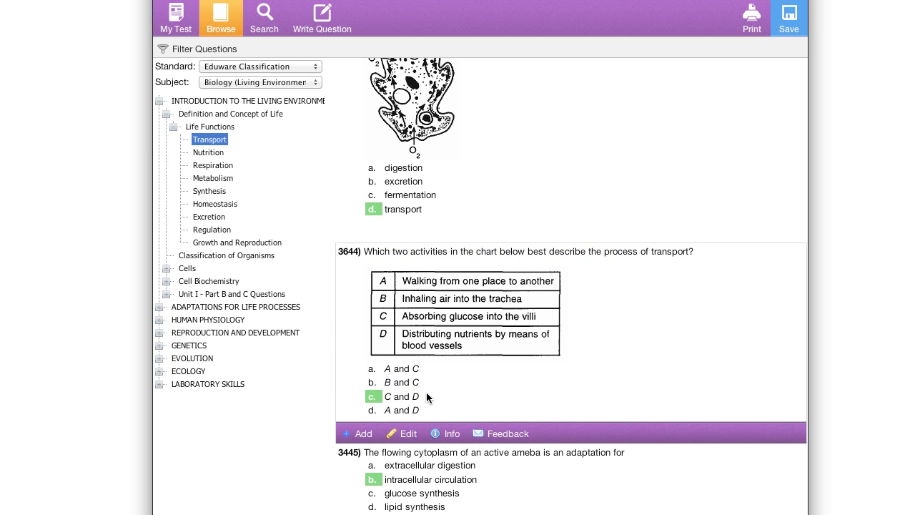
Try the Multiple Choice Only option in the question filter, return it to All and save the filter.
scroll(426, 391, "up", 2)
scroll(429, 363, "up", 3)
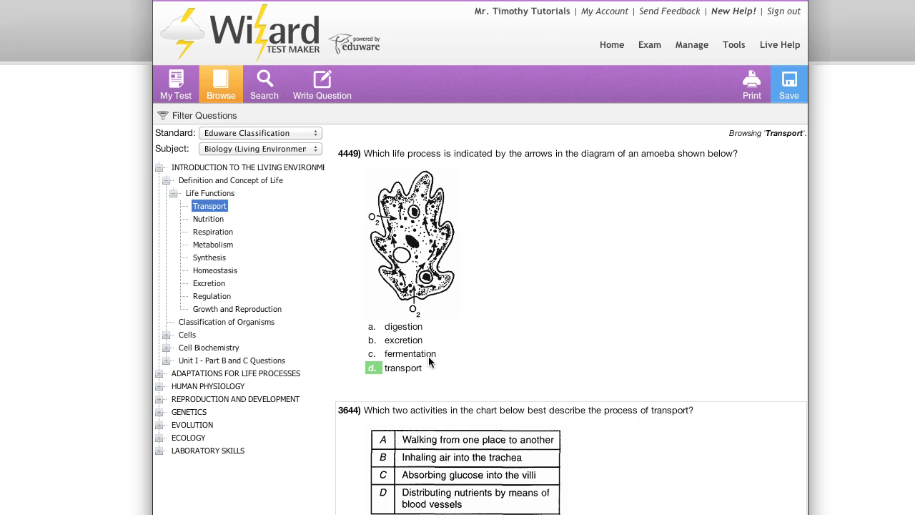
left_click(200, 117)
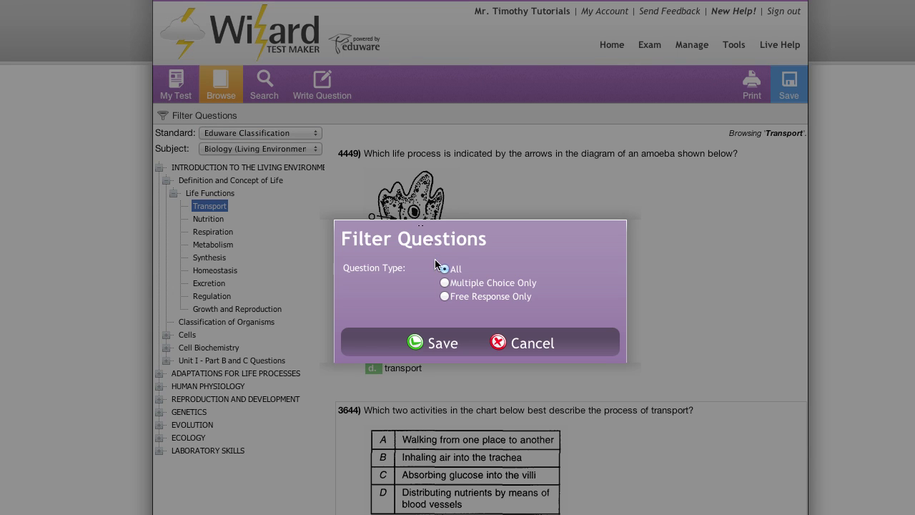
left_click(444, 282)
left_click(444, 269)
left_click(441, 347)
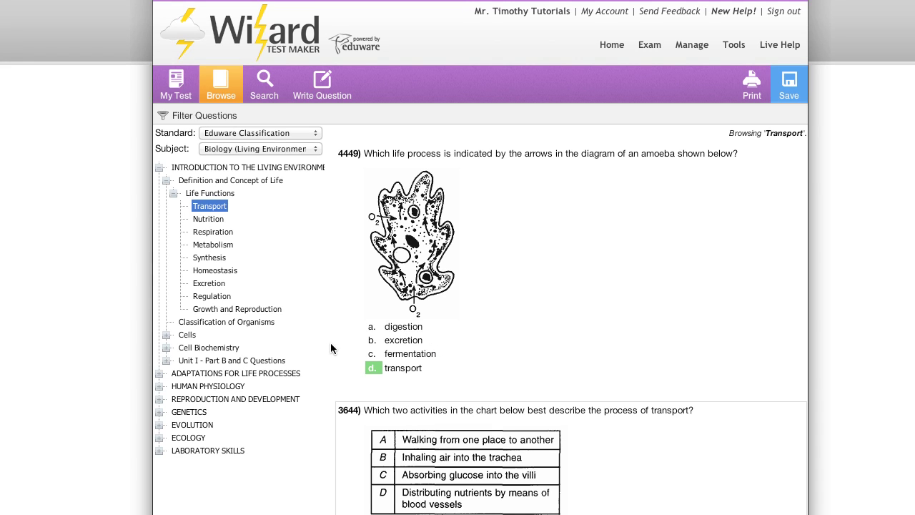
Search the question bank for the question with Wizard ID 6466.
left_click(259, 96)
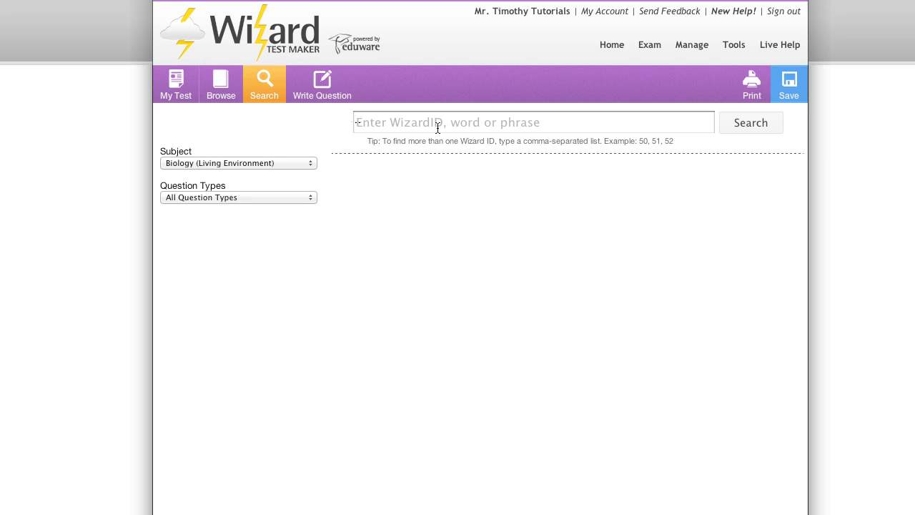
left_click(557, 125)
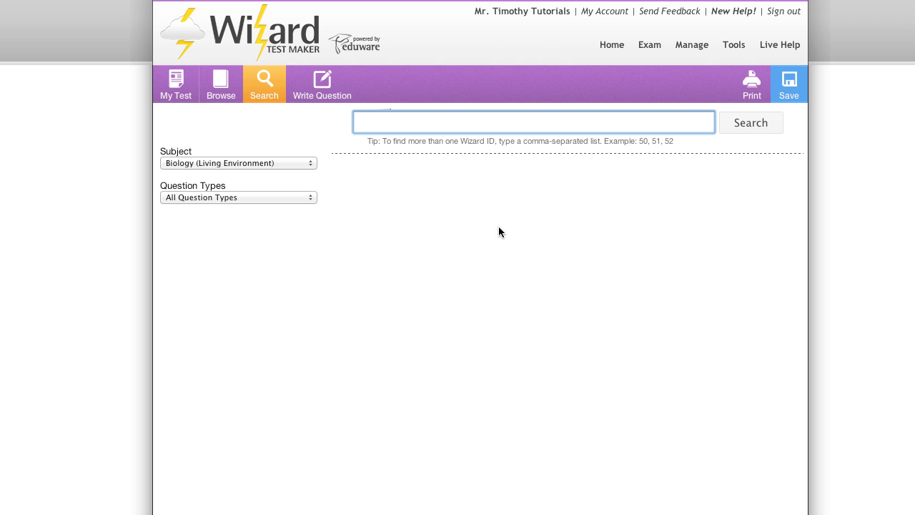
type("6466")
key("Return")
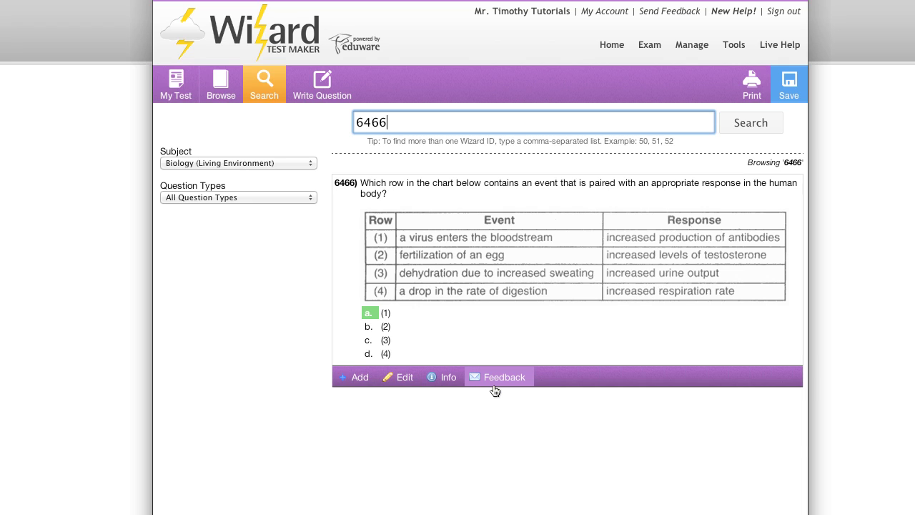
View the question type choices for the search and keep All Question Types selected.
key("Tab")
left_click(313, 198)
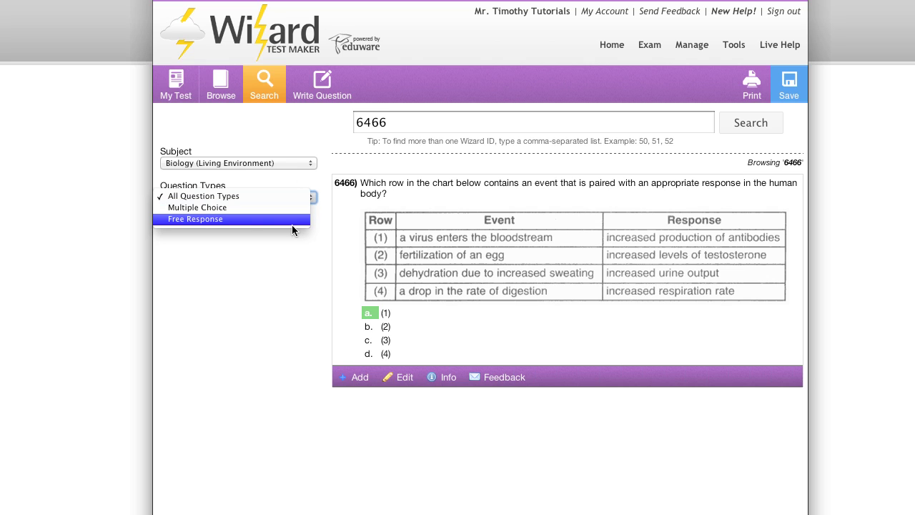
left_click(298, 198)
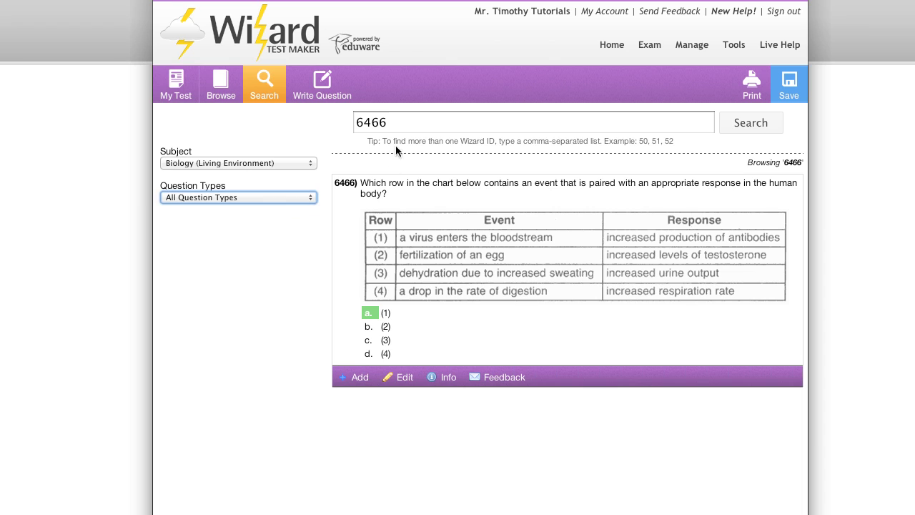
Search the question bank for the word darwin and look through the matching questions.
left_click_drag(398, 123, 333, 119)
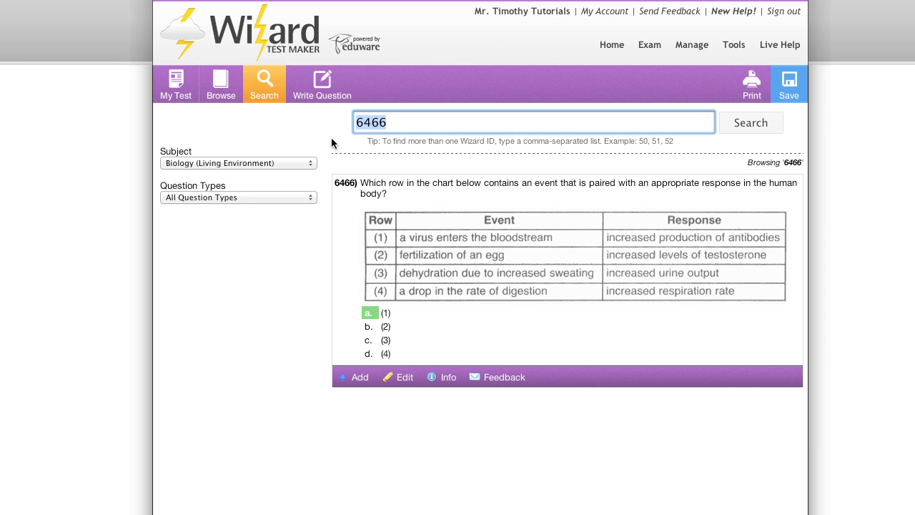
key("BackSpace")
type("darwin")
key("Return")
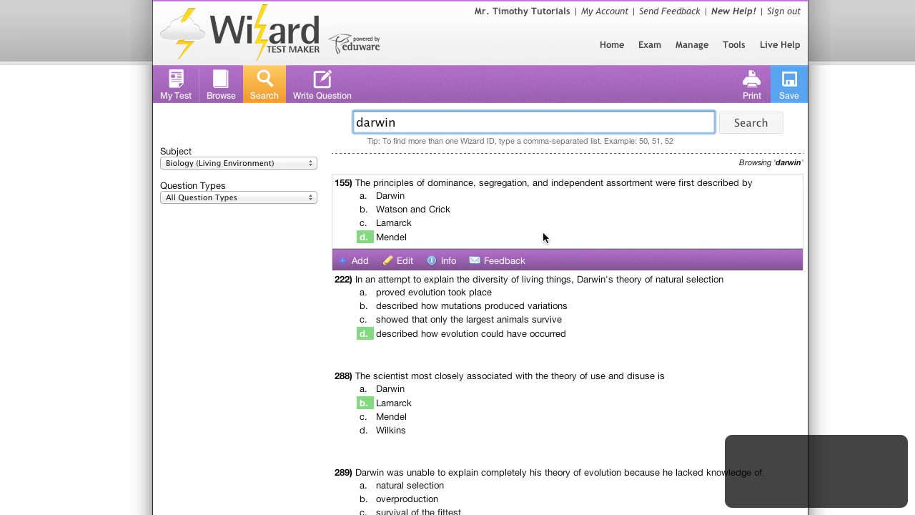
left_click(579, 306)
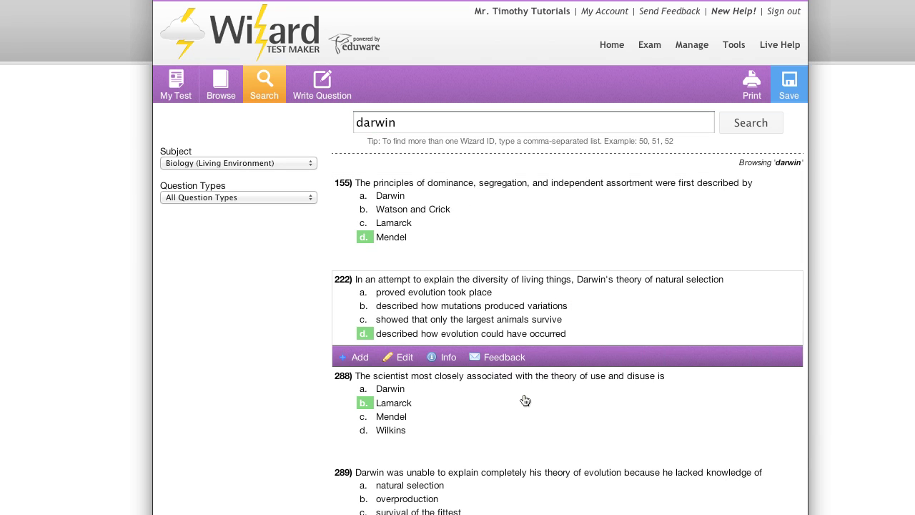
mouse_move(521, 394)
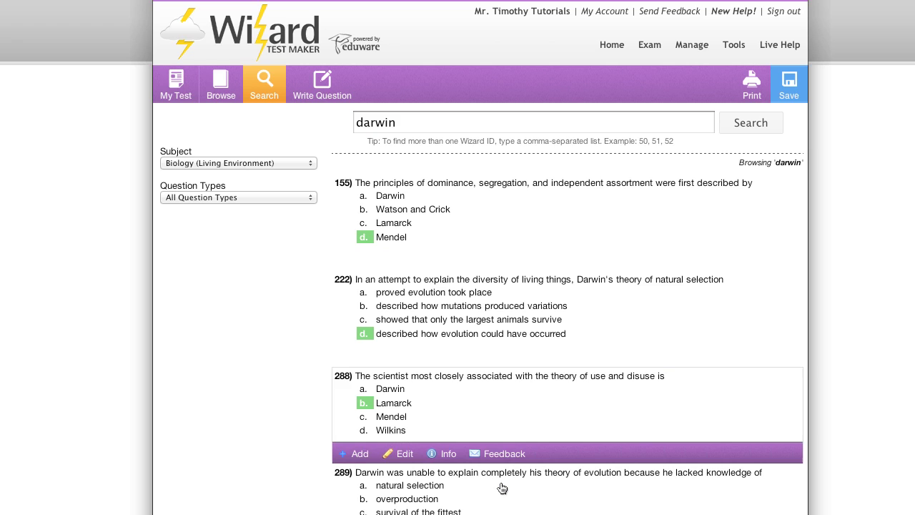
scroll(502, 488, "down", 1)
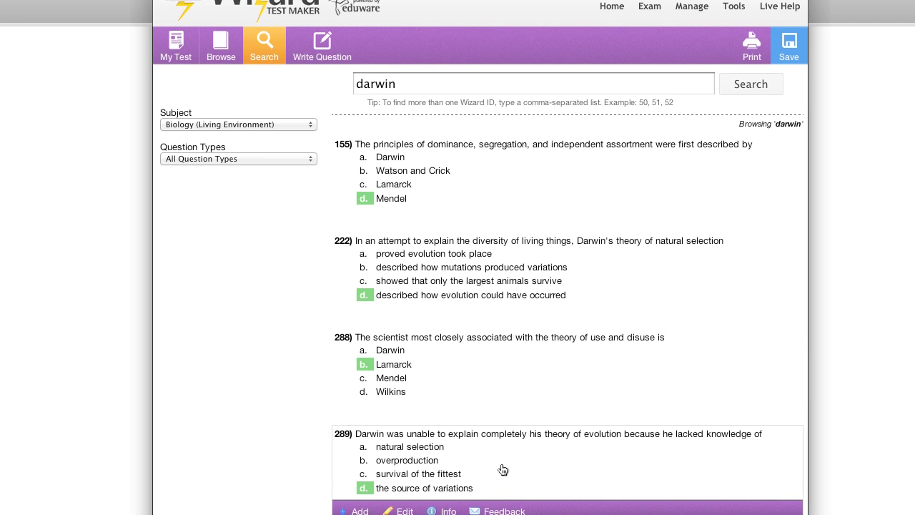
scroll(502, 468, "up", 1)
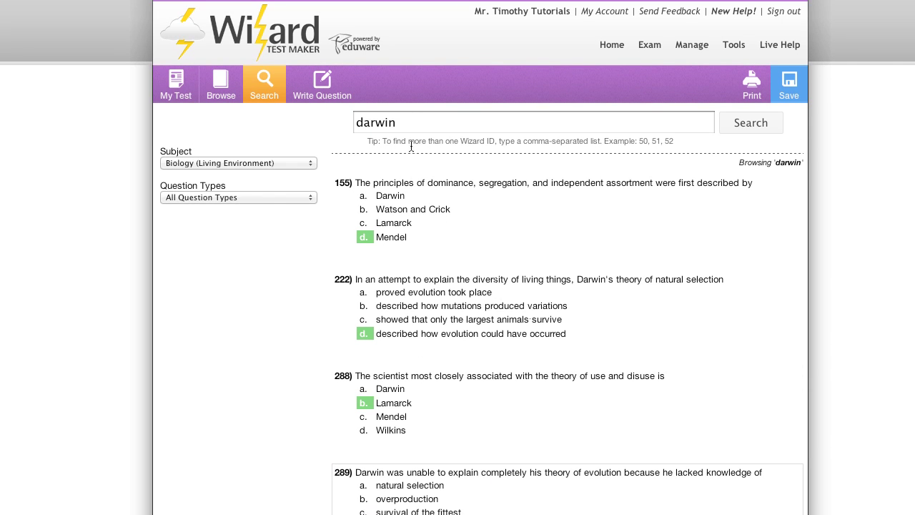
Search the question bank for the phrase natural selection.
left_click(415, 119)
double_click(415, 118)
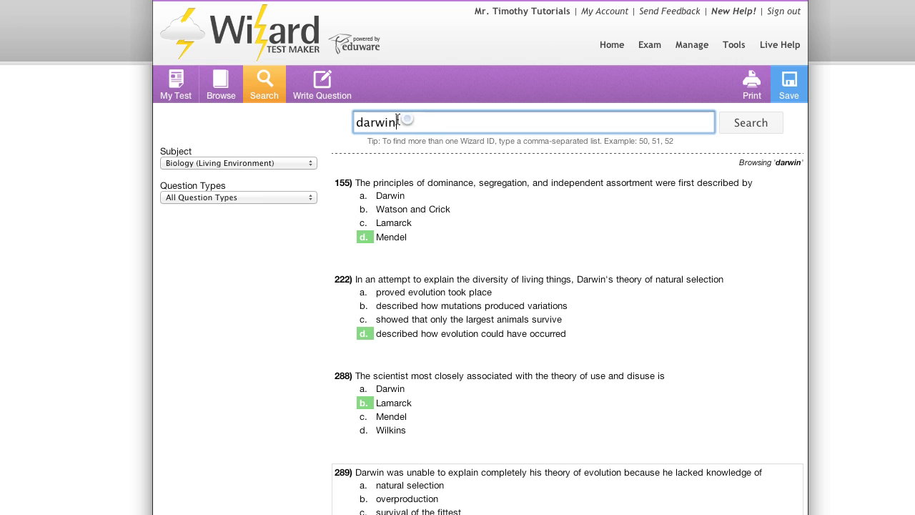
key("BackSpace")
type("natural selection")
key("Return")
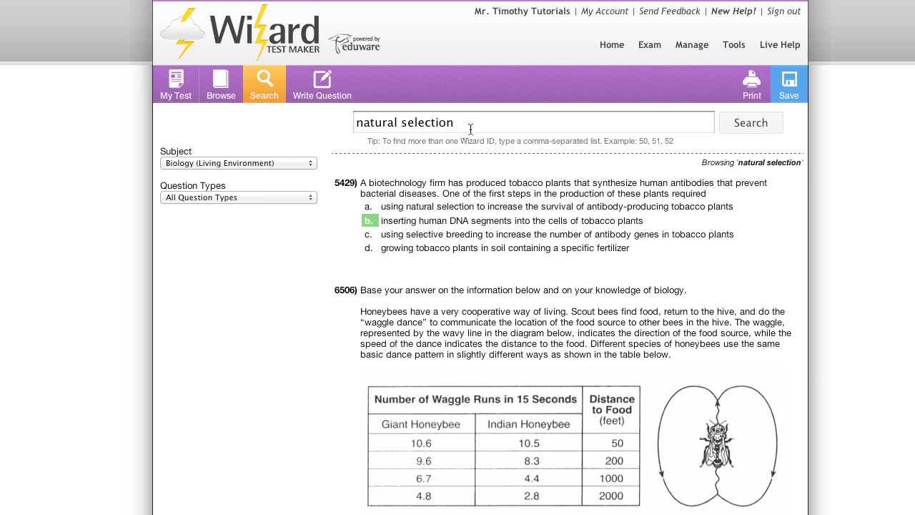
Search for the Wizard IDs 6466, 6467, 6468 together and look through the three questions.
left_click_drag(472, 129, 289, 112)
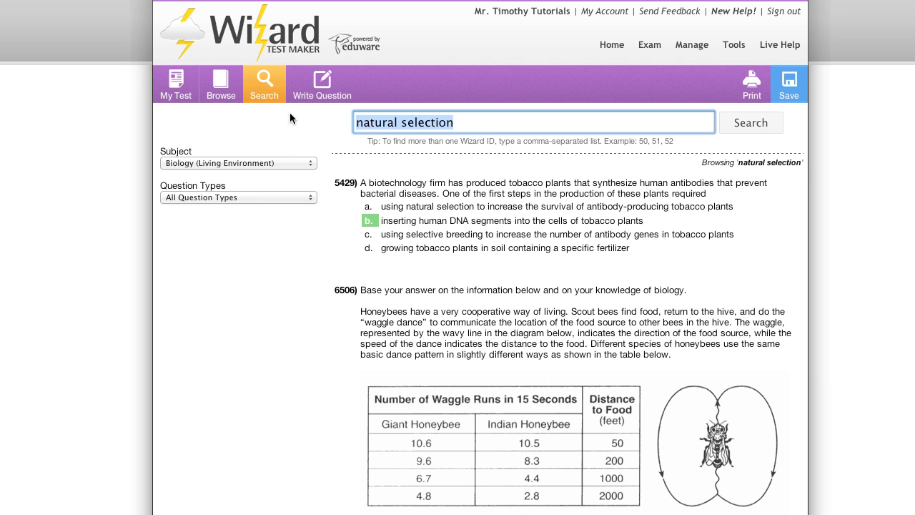
type("6466, ")
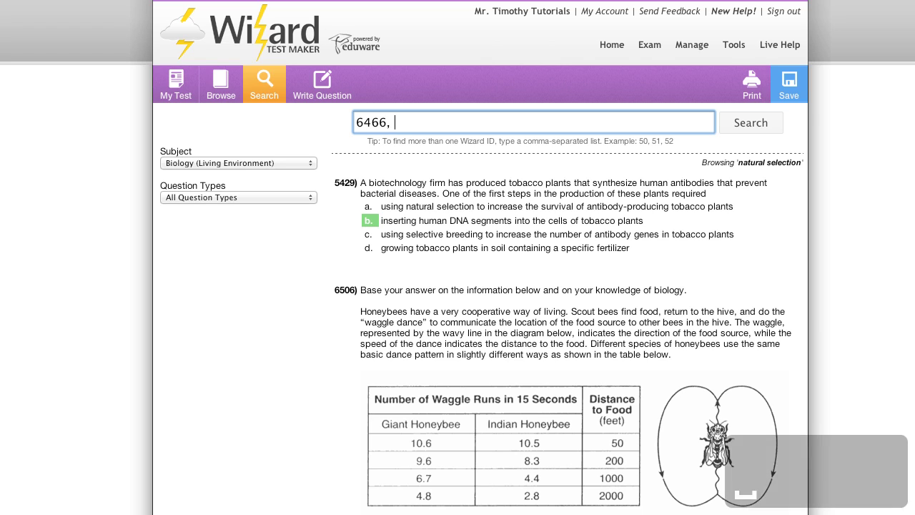
type("646")
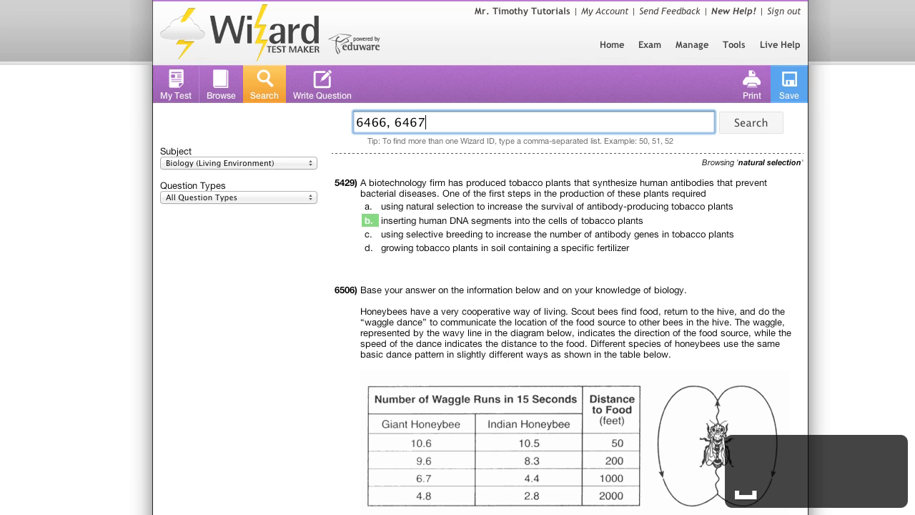
type("7, 6468")
key("Return")
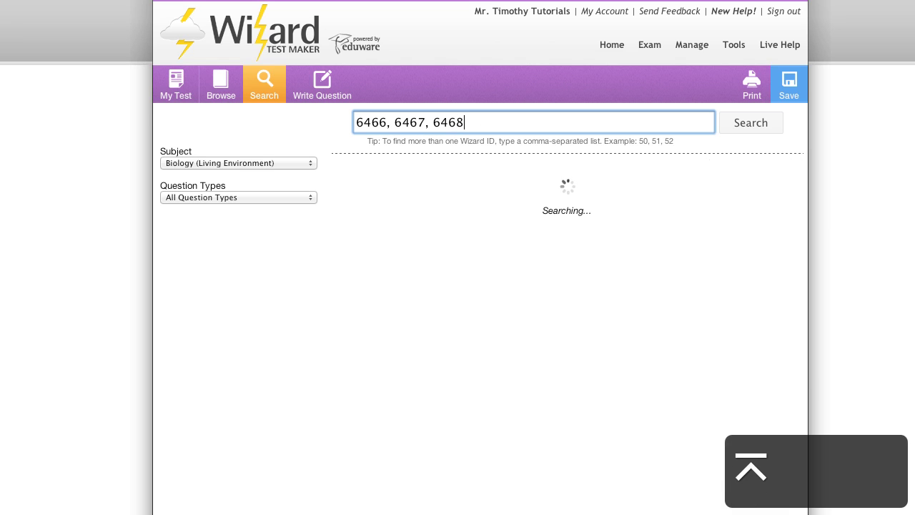
scroll(324, 141, "down", 1)
scroll(324, 141, "down", 5)
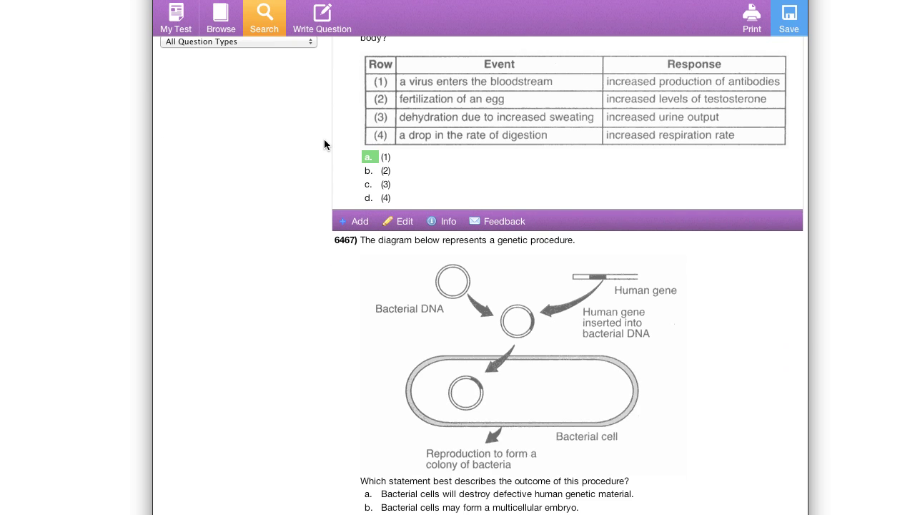
scroll(324, 144, "down", 4)
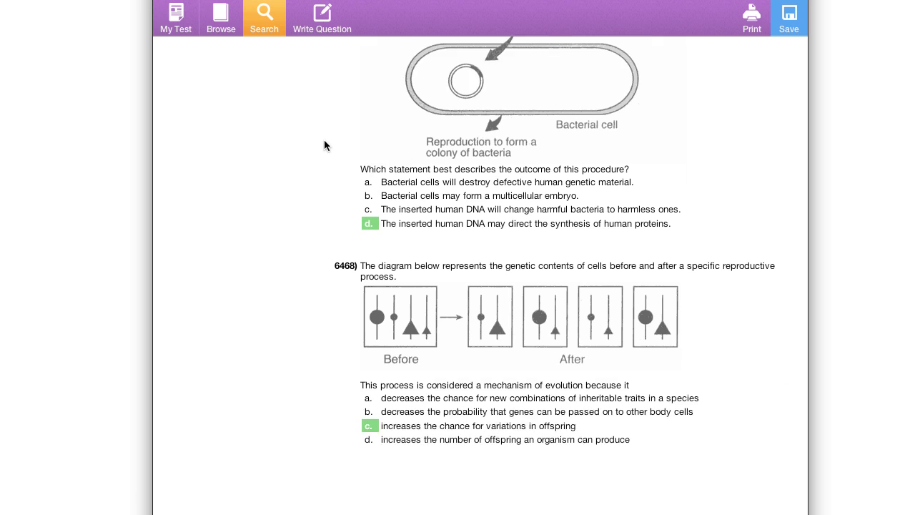
scroll(323, 148, "up", 5)
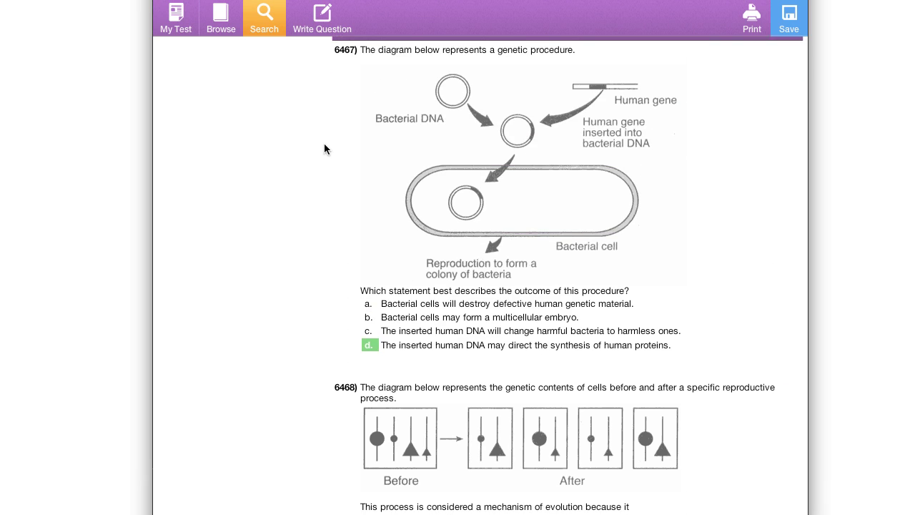
scroll(325, 148, "up", 4)
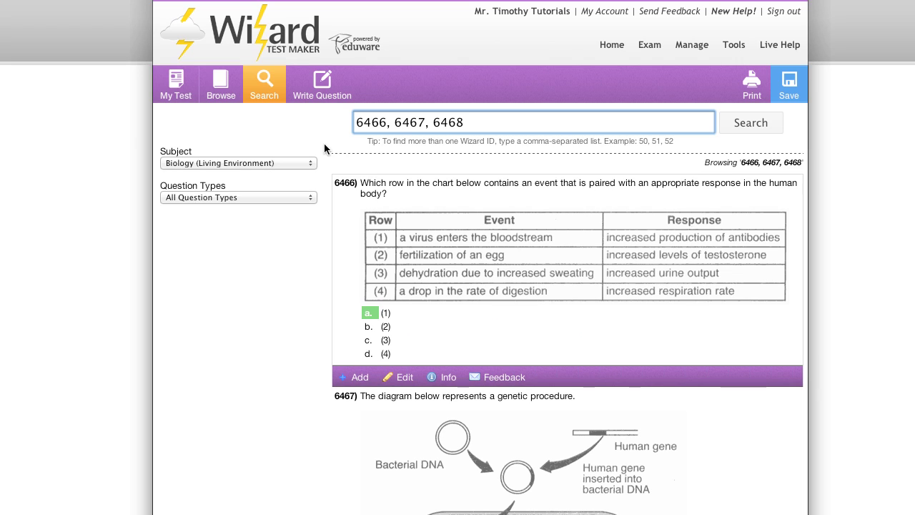
Start writing a new question and keep its type as Multiple Choice.
left_click(322, 93)
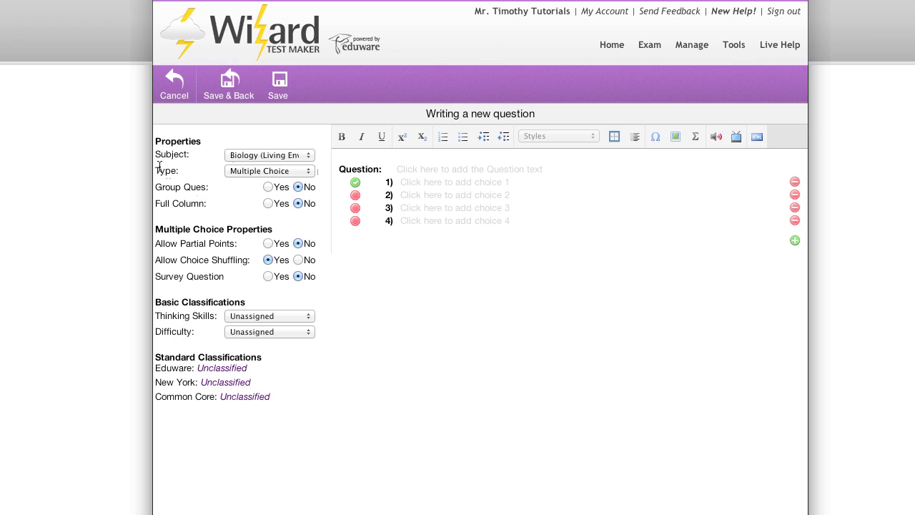
left_click(236, 171)
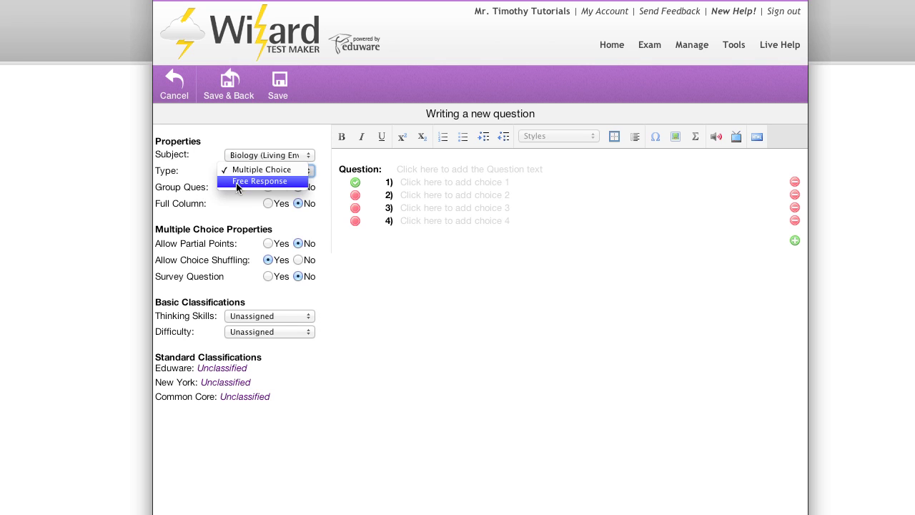
left_click(238, 174)
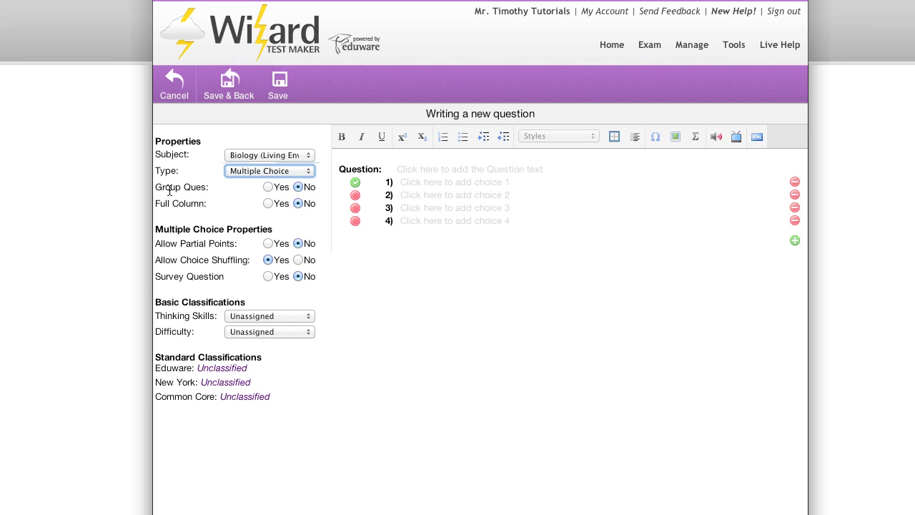
Try the group question and full column properties and return both to No.
left_click(267, 188)
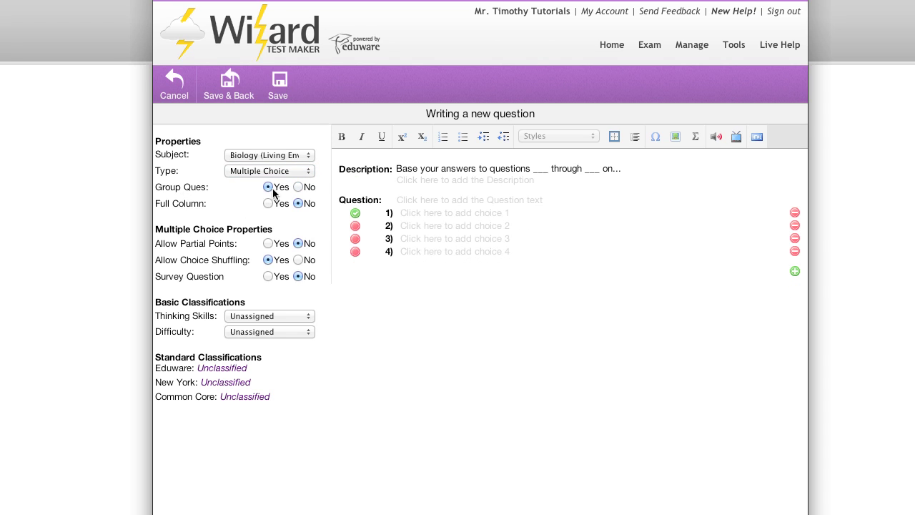
left_click(298, 187)
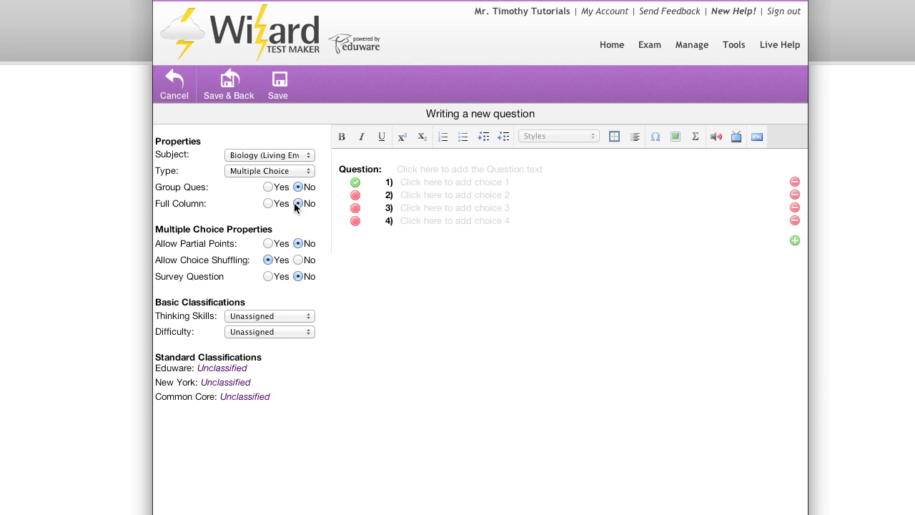
left_click(267, 203)
left_click(297, 203)
Try partial points with 50% for choices 2 and 3 and 25% for choice 4, and disallow partial points again.
left_click(268, 244)
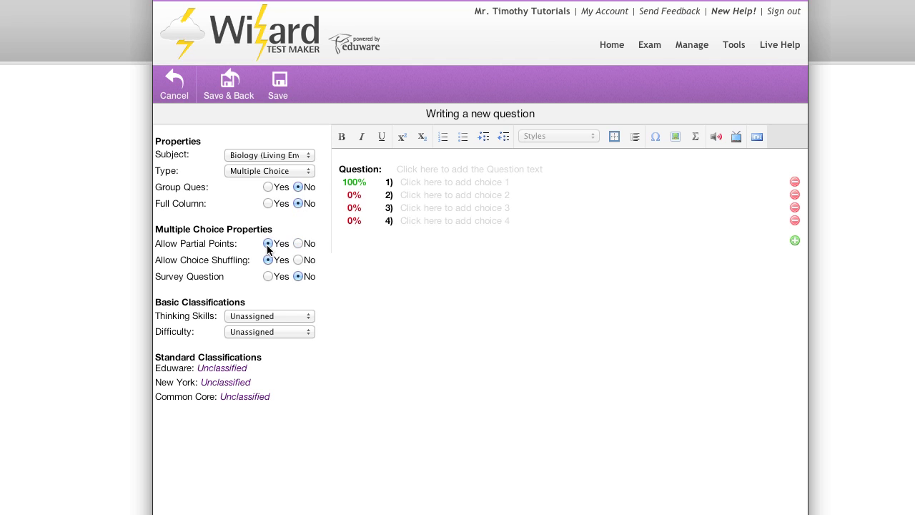
left_click(354, 195)
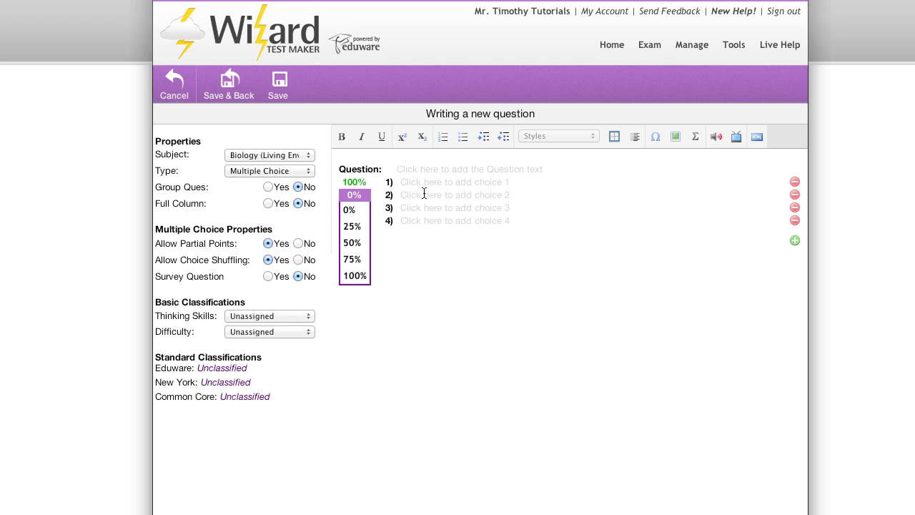
left_click(351, 243)
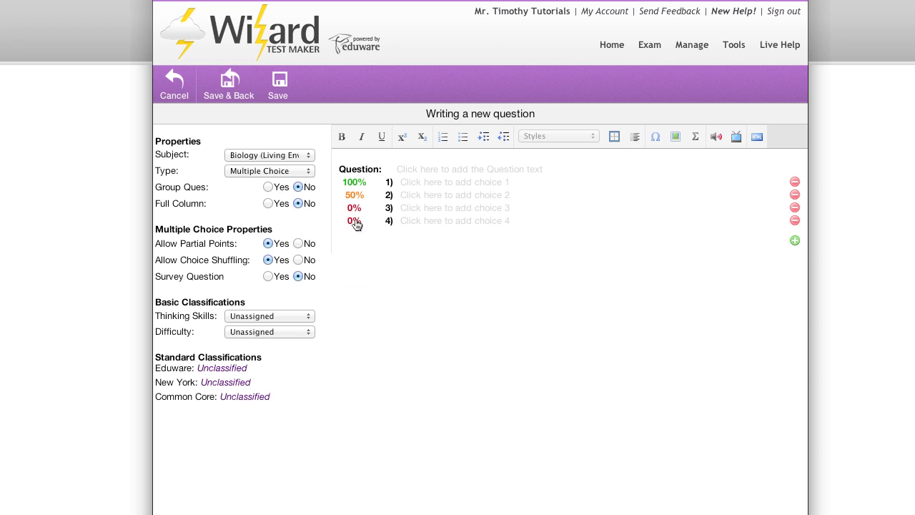
left_click(353, 209)
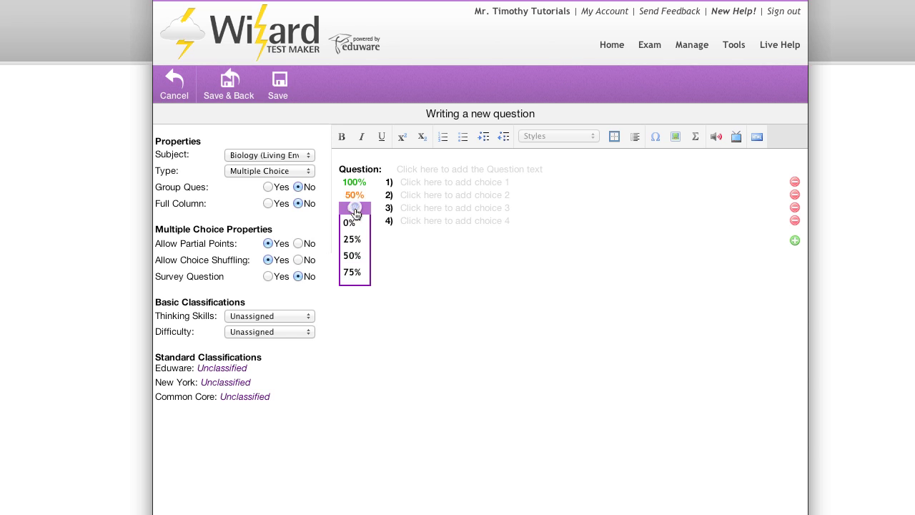
left_click(351, 256)
left_click(354, 220)
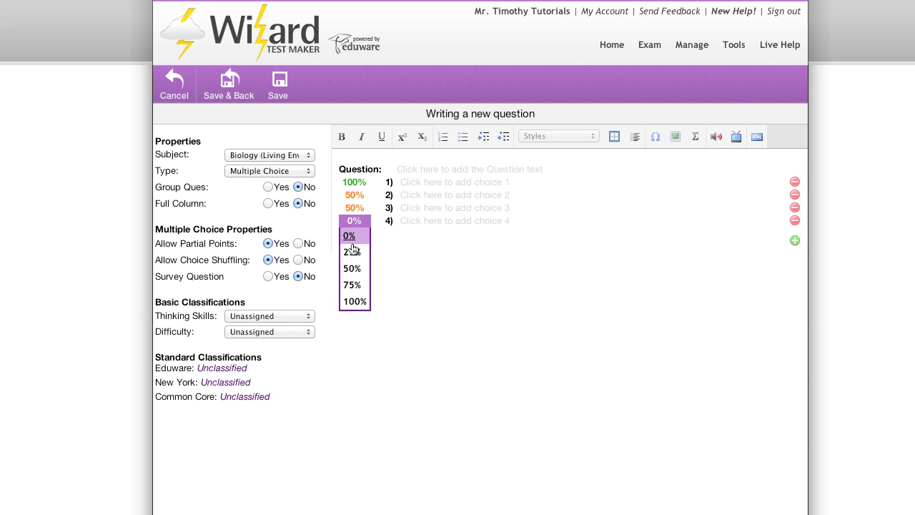
left_click(352, 251)
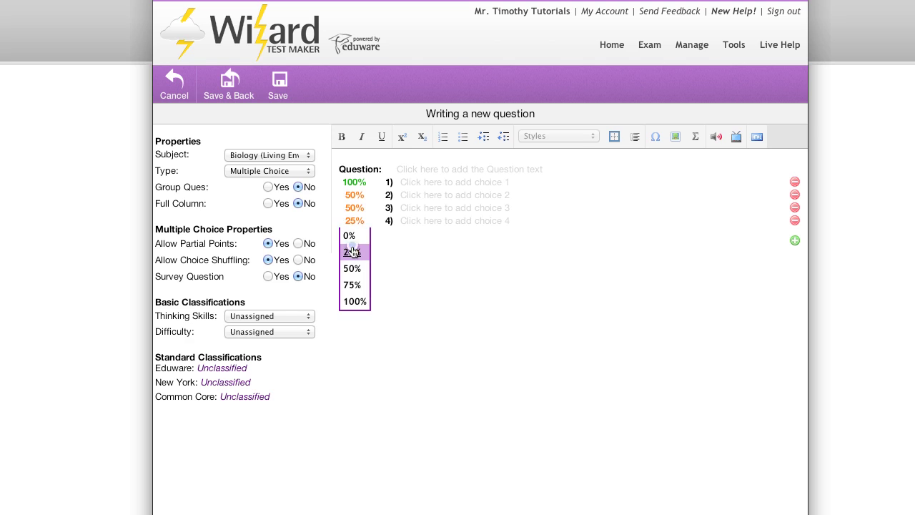
left_click(298, 244)
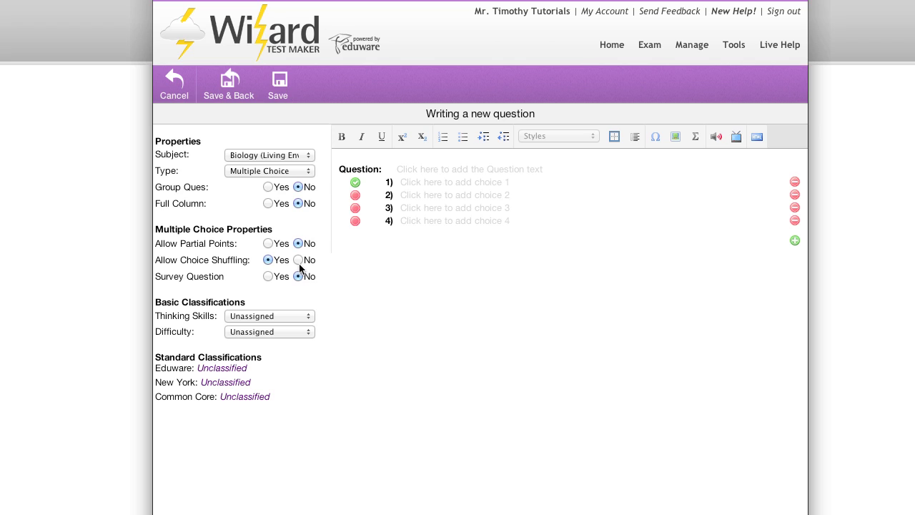
Try disallowing choice shuffling and marking a survey question, returning shuffling to Yes and survey to No.
left_click(299, 262)
left_click(267, 260)
left_click(267, 277)
left_click(298, 277)
Try classifying the new question under Eduware as Ecology, Defining Food Chains and Webs, Consumers, and discard the question.
left_click(303, 331)
left_click(233, 370)
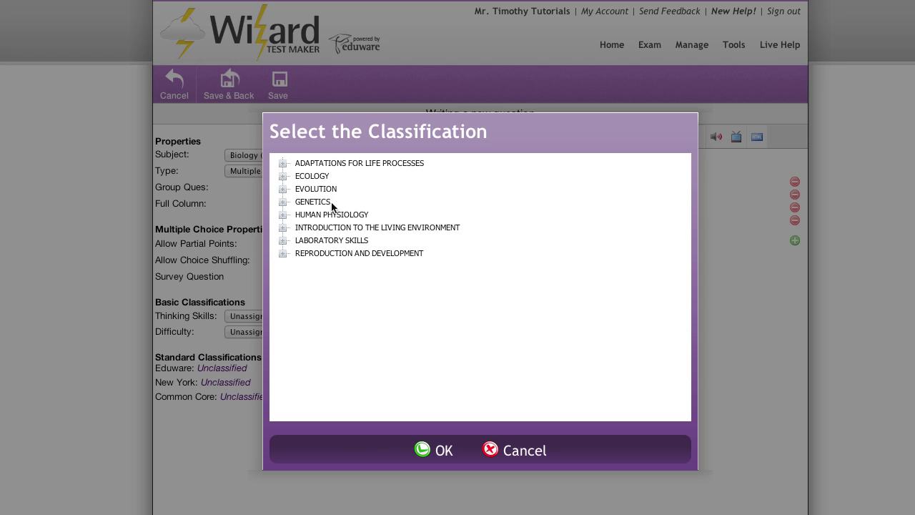
left_click(284, 177)
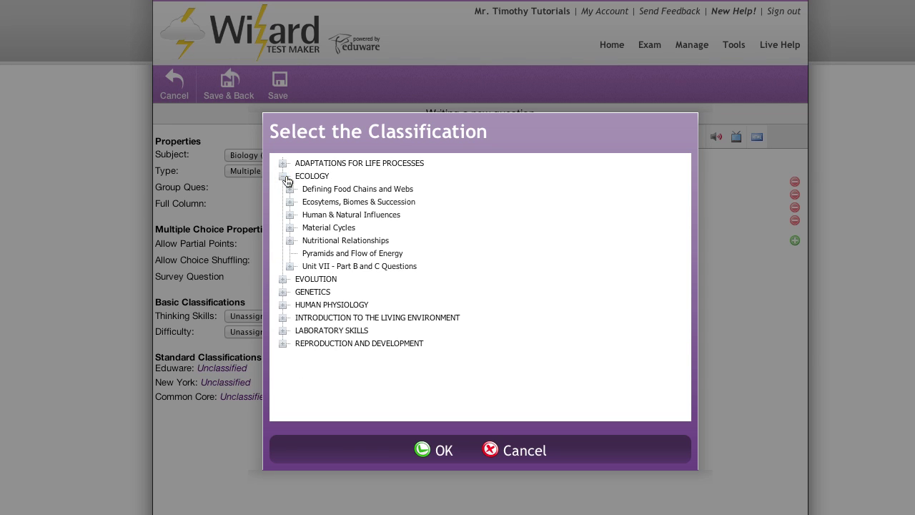
left_click(290, 190)
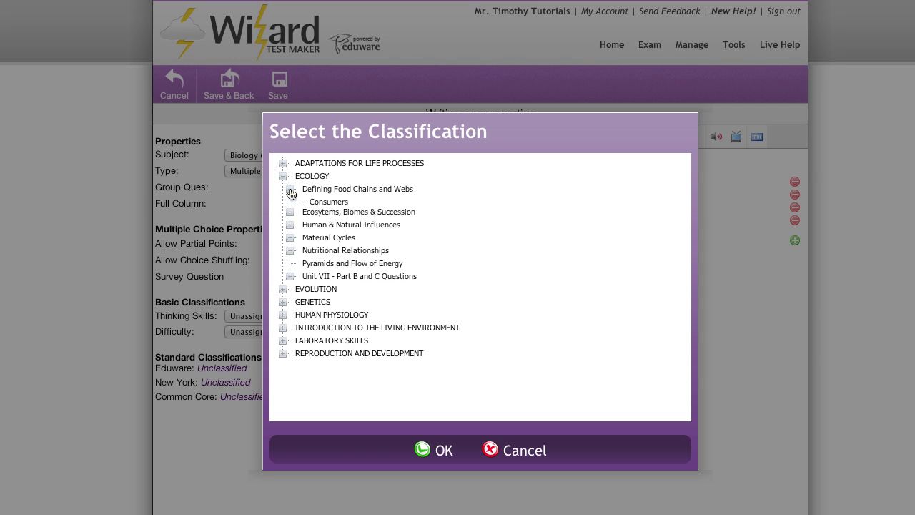
left_click(329, 202)
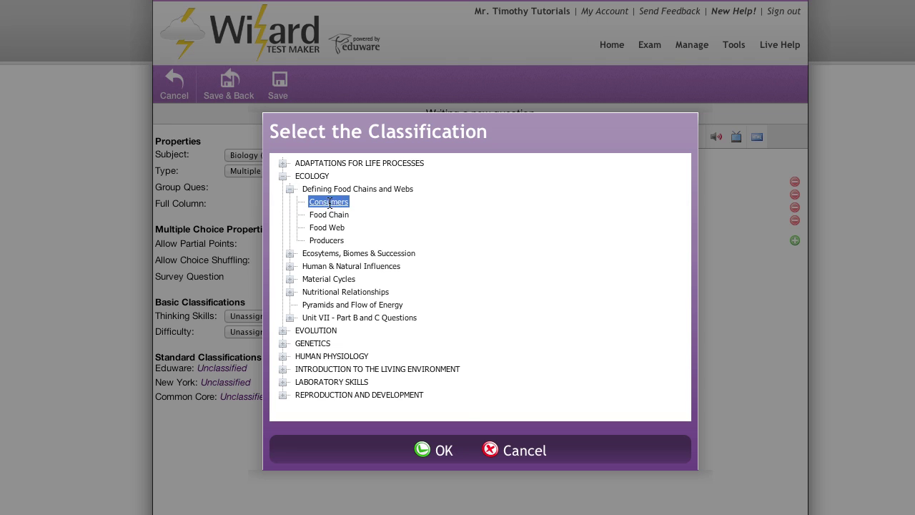
left_click(436, 450)
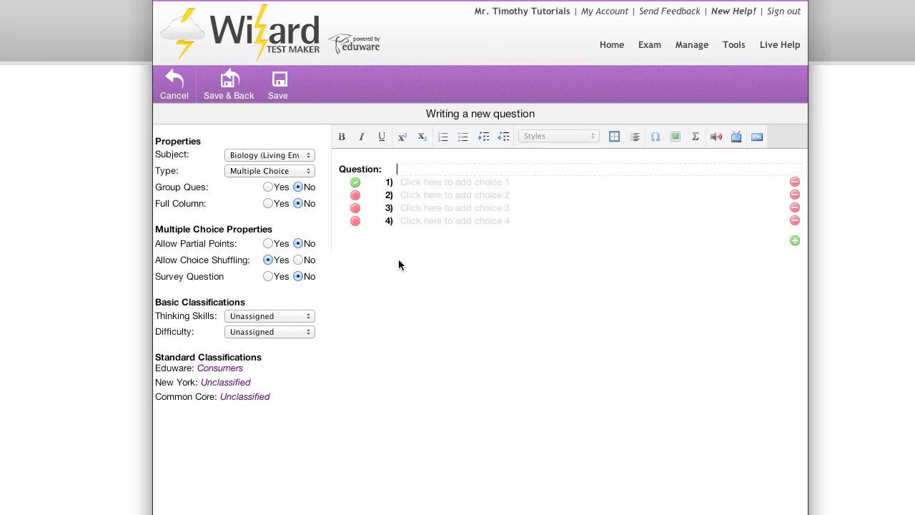
left_click(180, 86)
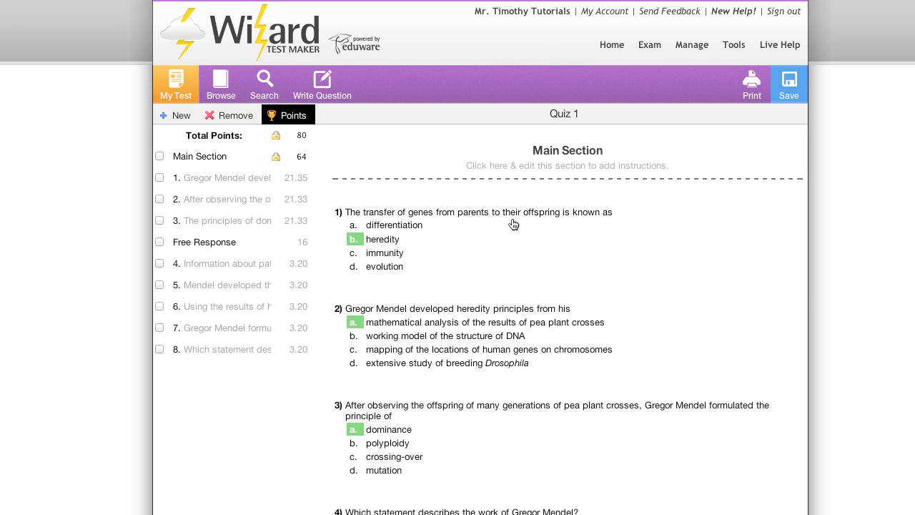
Edit the question about the transfer of genes from parents to offspring, adding a colon at the end of its text.
mouse_move(511, 221)
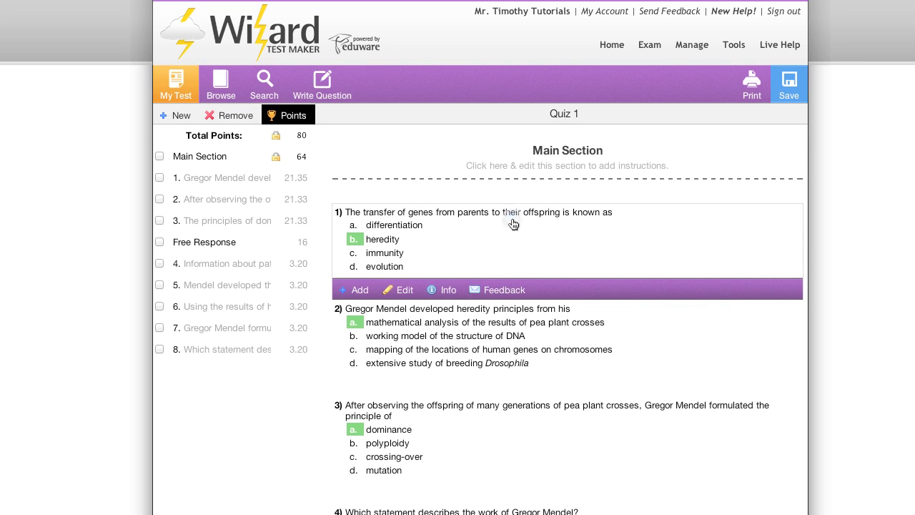
left_click(403, 293)
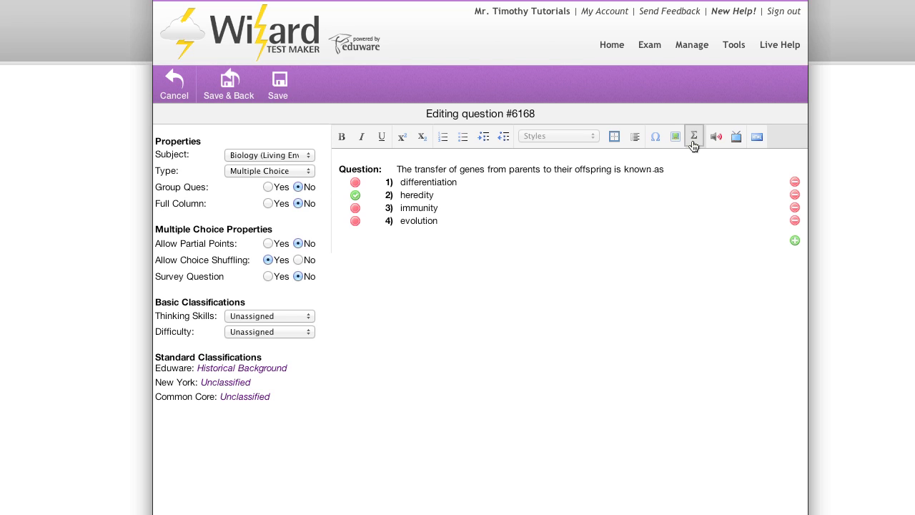
left_click(664, 169)
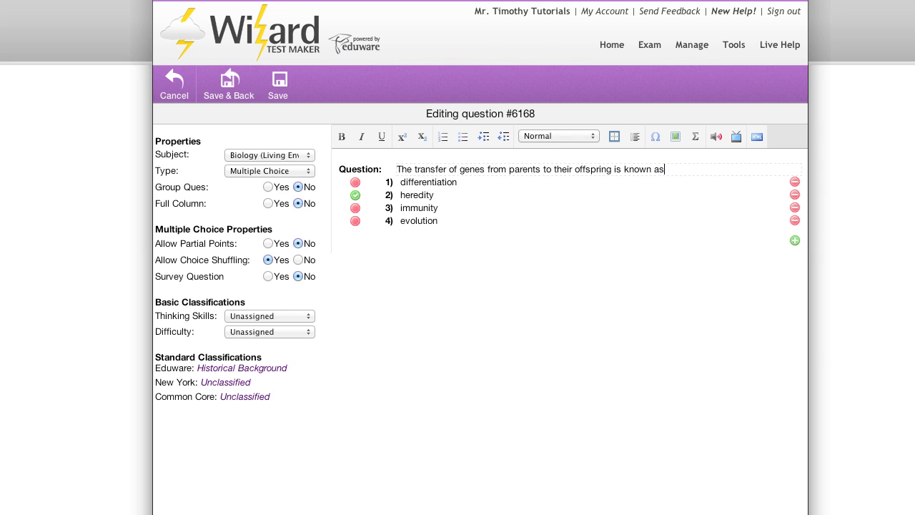
left_click(498, 182)
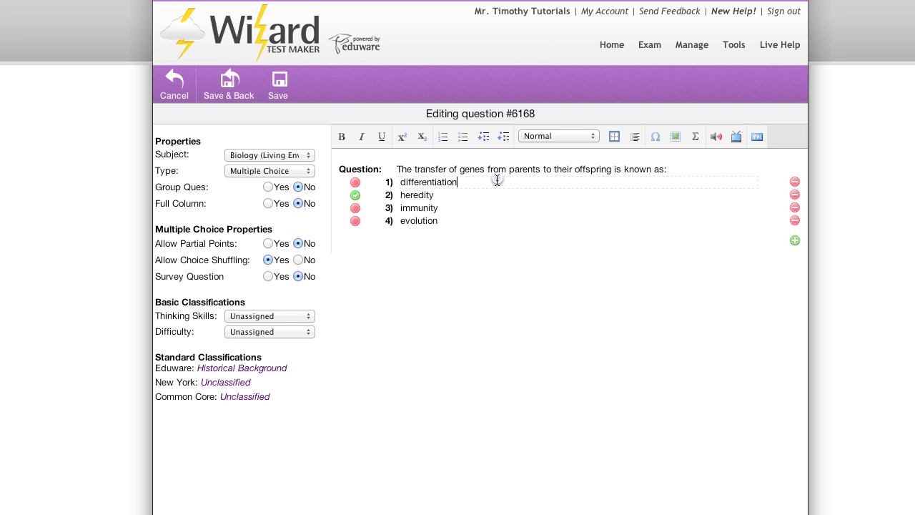
Try marking choices 3 and 4 as the correct answer and return the correct answer to choice 2, heredity.
left_click(416, 209)
left_click(354, 208)
left_click(354, 221)
left_click(355, 208)
left_click(355, 195)
Try adding a fifth choice reading "none of the above" and remove it again.
left_click(794, 240)
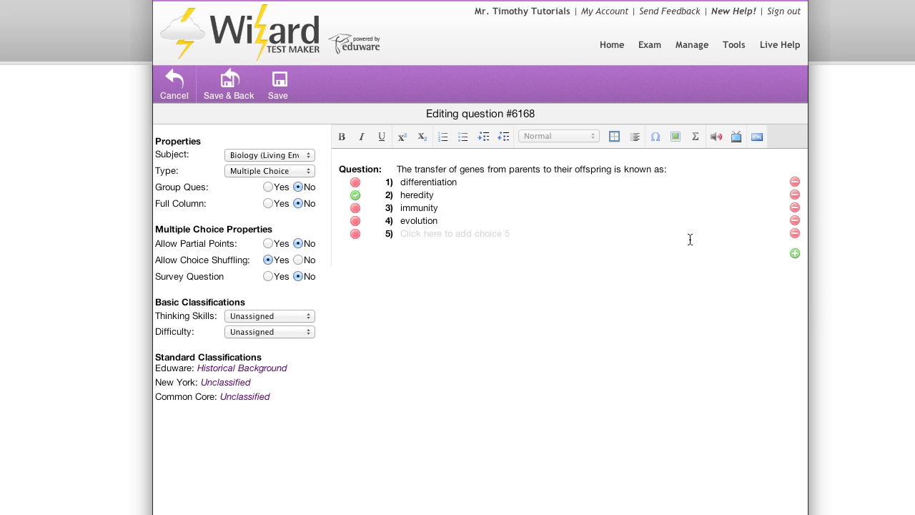
left_click(450, 236)
type("none of the above")
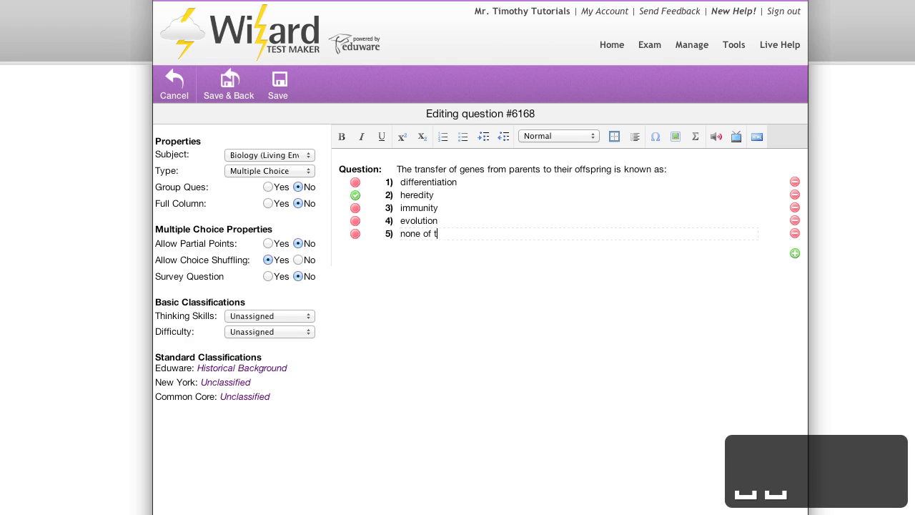
left_click(793, 238)
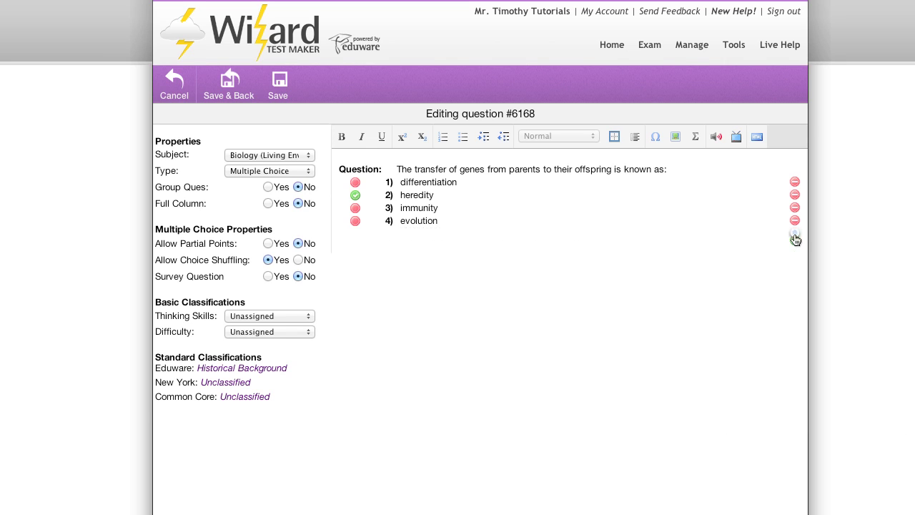
Save the edited gene transfer question as a new question and add it to the assessment.
left_click(230, 92)
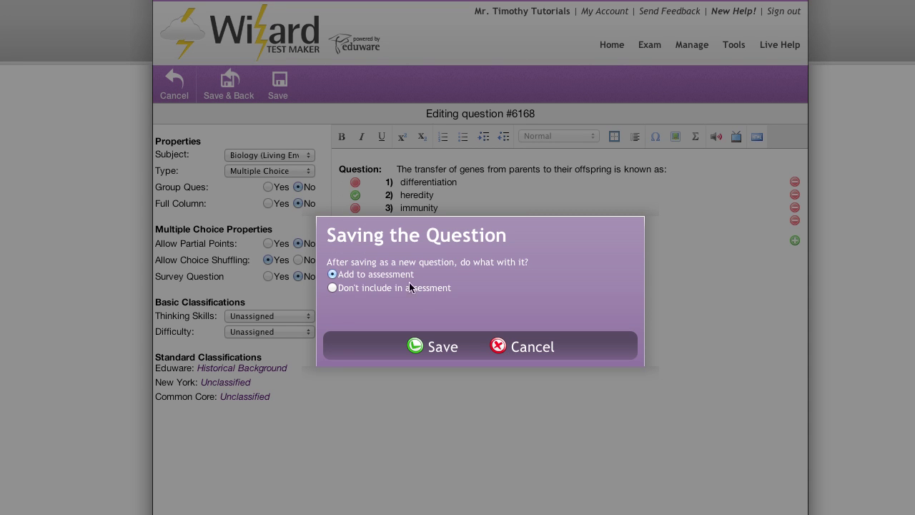
left_click(433, 346)
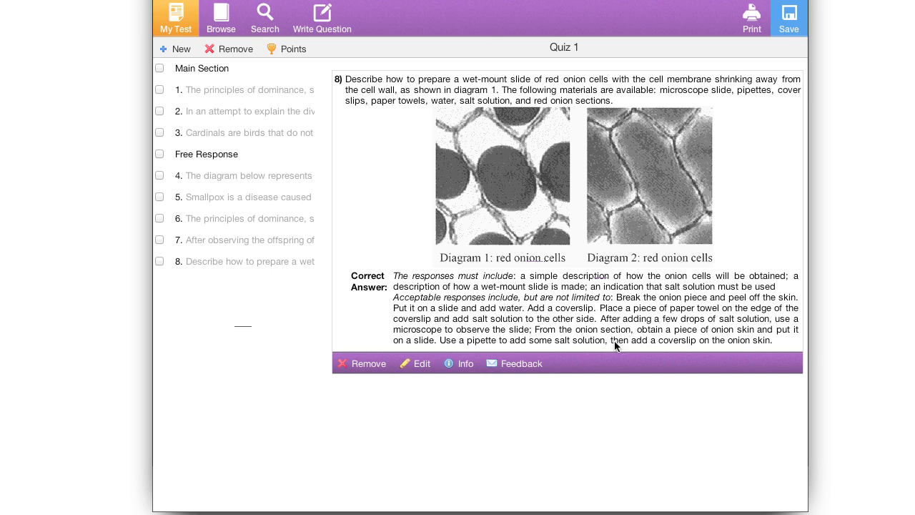
Make question 8 a group question, with "the diagrams below and on your knowledge of biology." and its diagrams as the description, and overwrite the existing question.
left_click(407, 366)
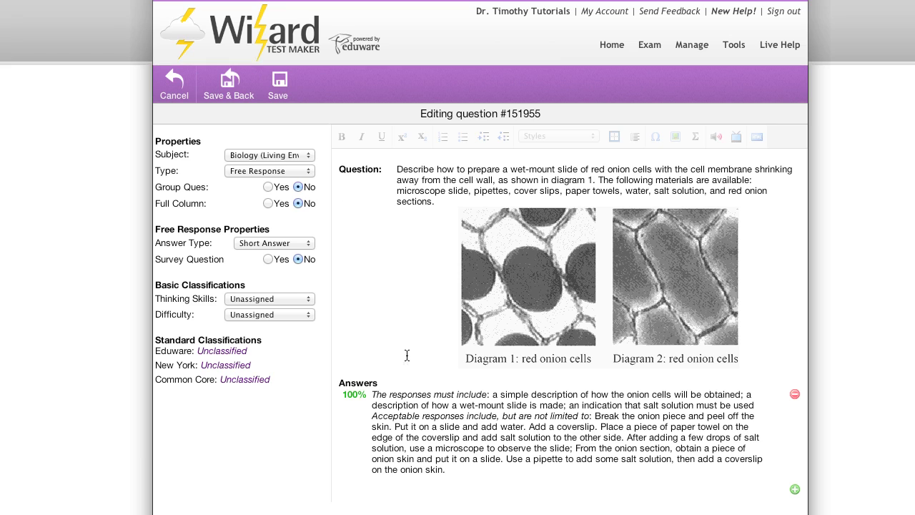
left_click(267, 188)
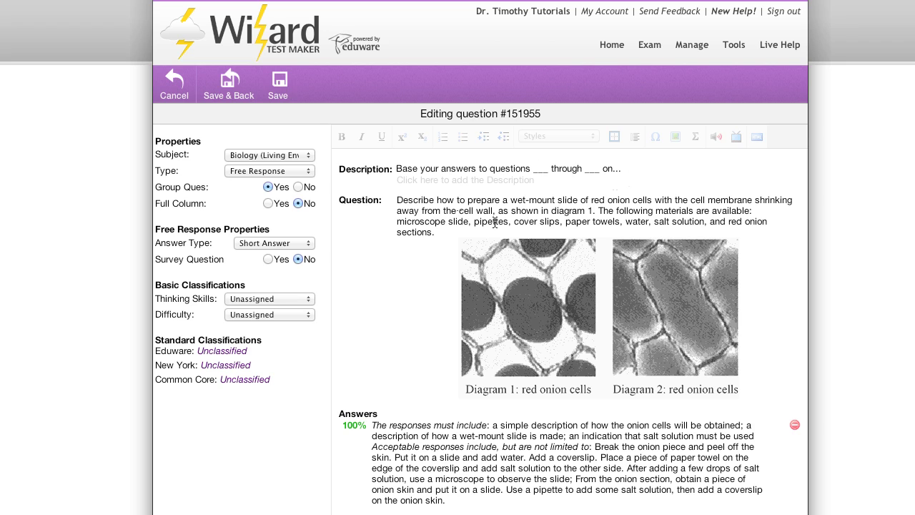
left_click(619, 172)
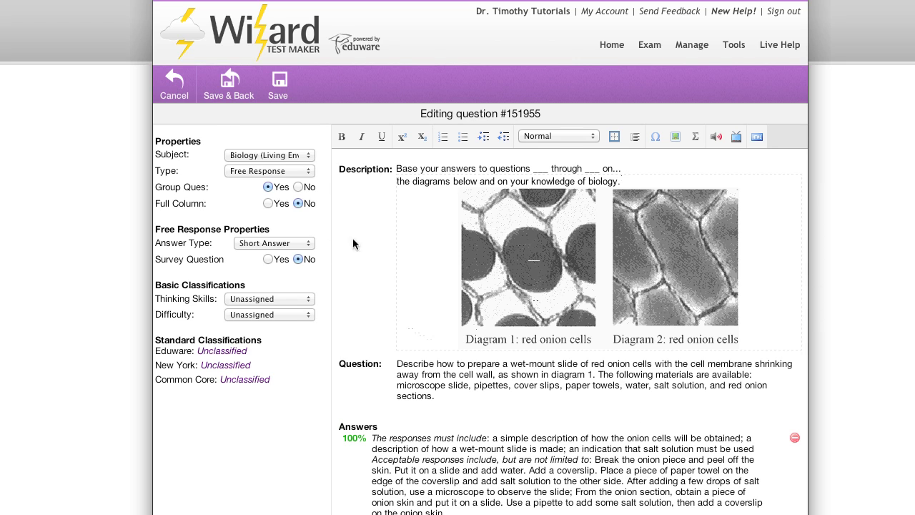
left_click(231, 88)
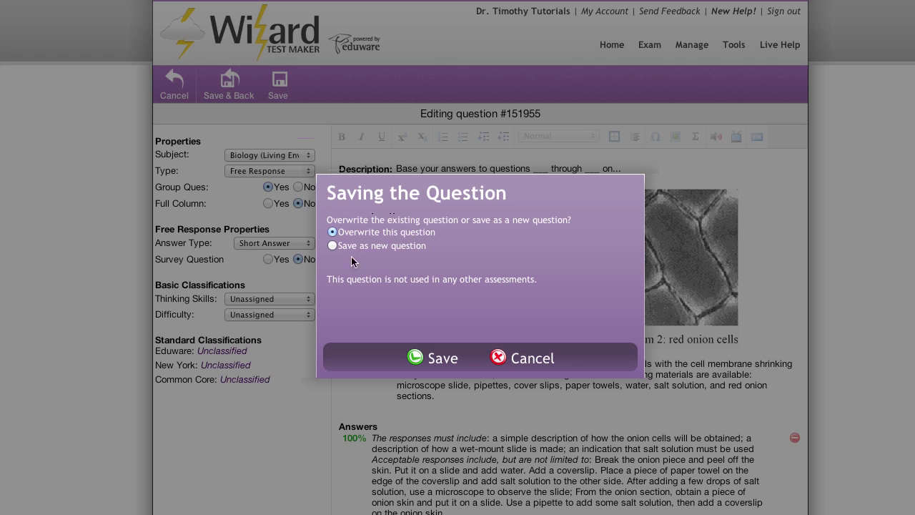
left_click(440, 359)
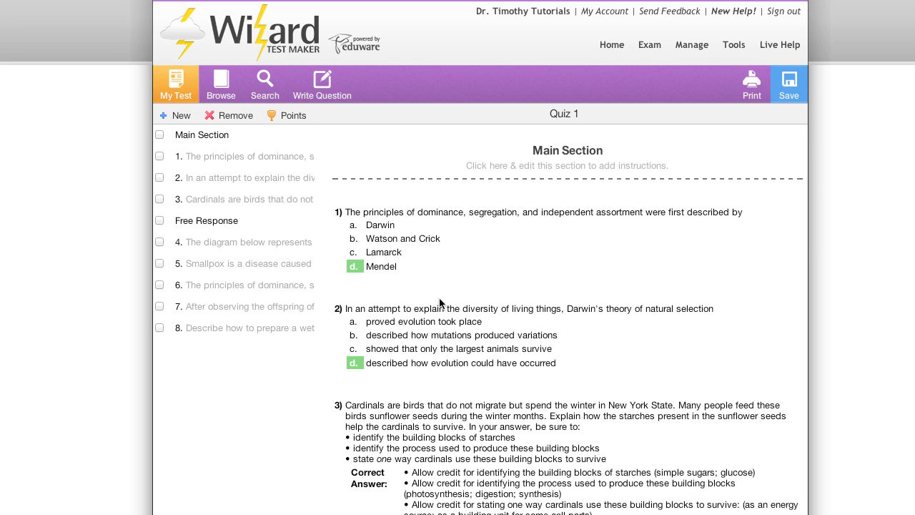
Create a new Free Response question in question 8's group on the laboratory procedures that make diagram 1's cells resemble diagram 2's.
left_click(251, 331)
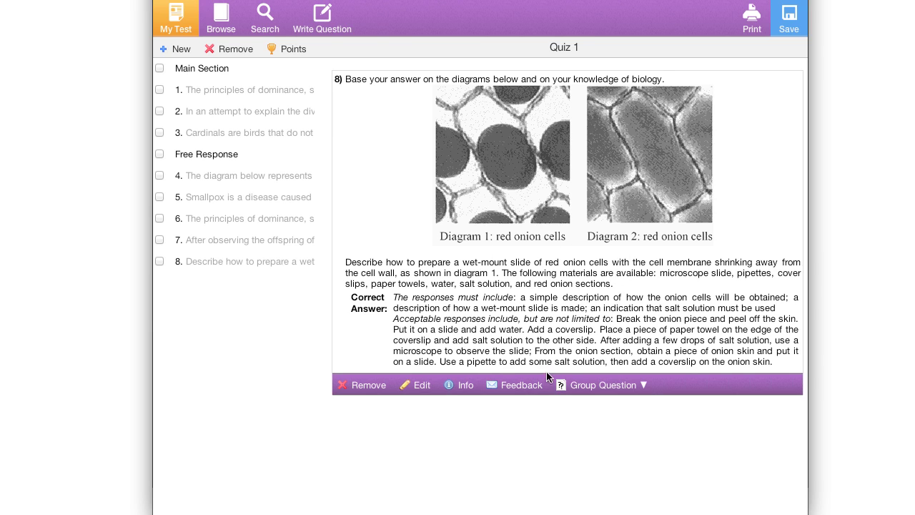
left_click(608, 386)
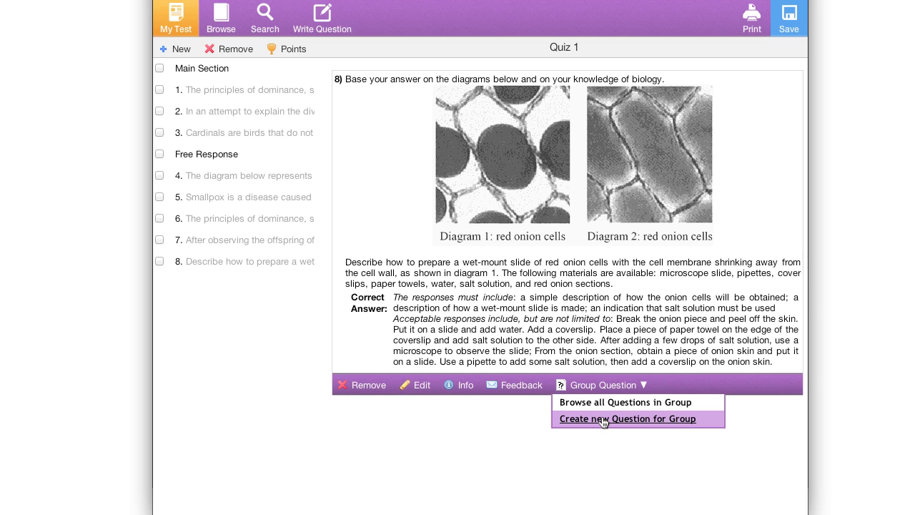
left_click(602, 420)
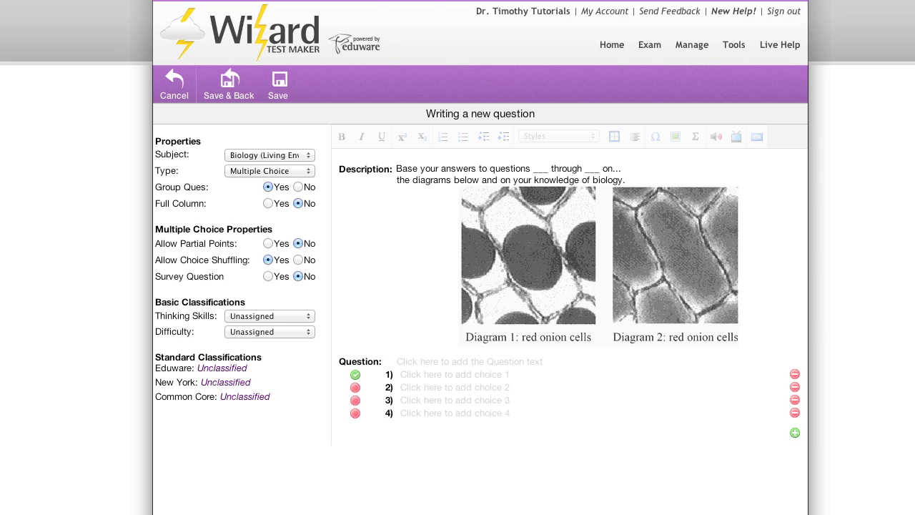
left_click(264, 173)
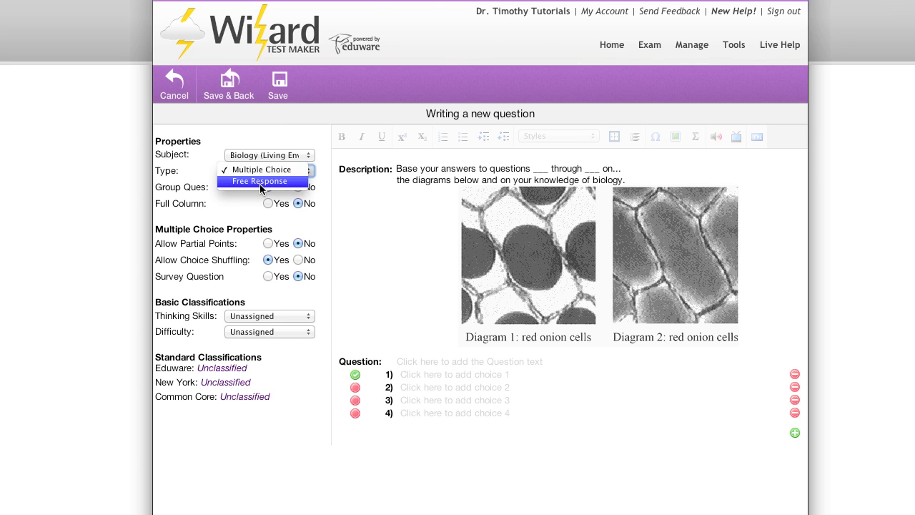
left_click(260, 181)
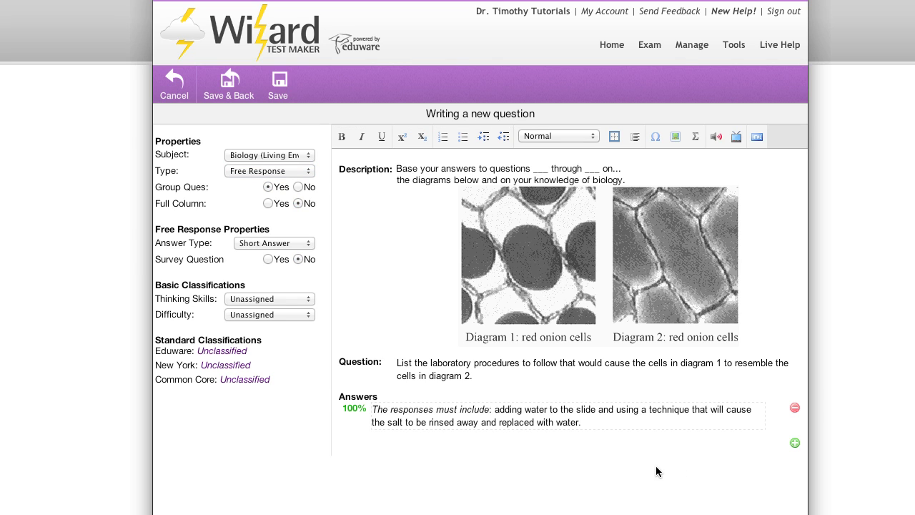
Save the new laboratory procedures question and add it to the assessment.
left_click(546, 456)
left_click(229, 93)
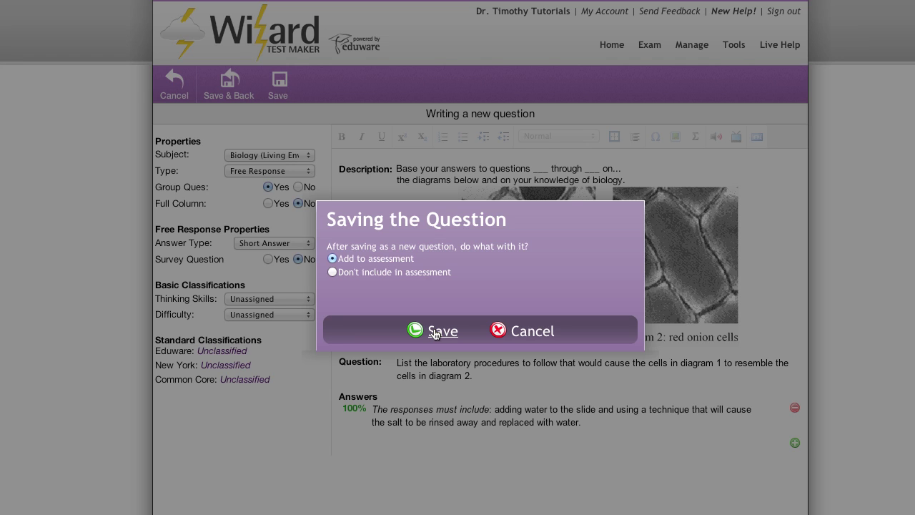
left_click(435, 332)
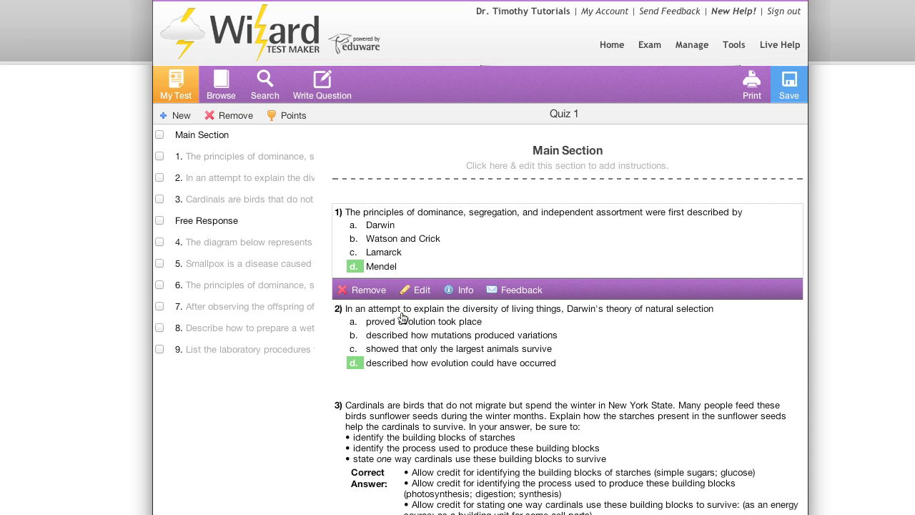
Review the grouped questions 8 and 9 on the red onion cells and the rest of Quiz 1.
left_click(219, 330)
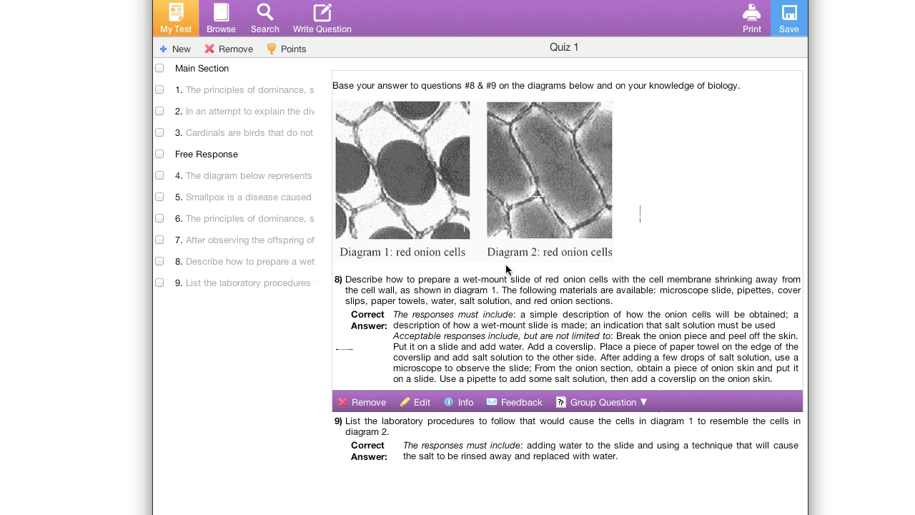
scroll(505, 264, "up", 10)
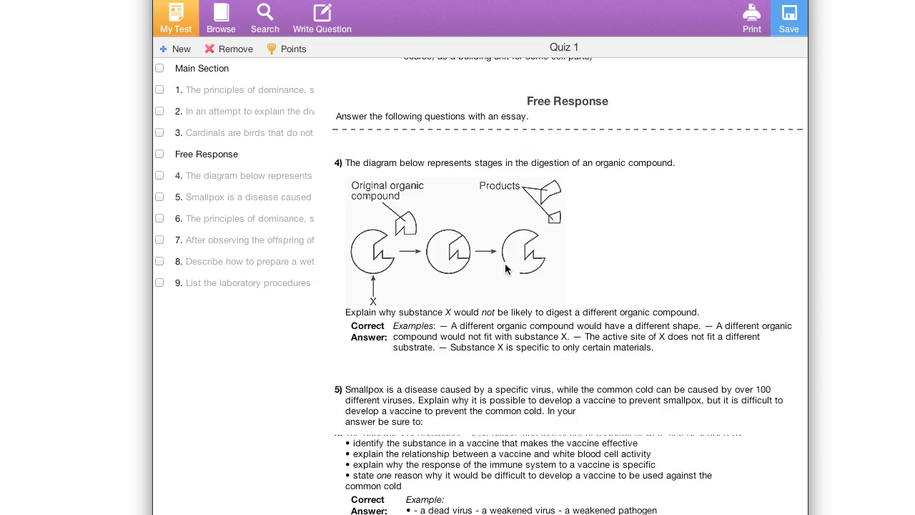
scroll(505, 268, "up", 5)
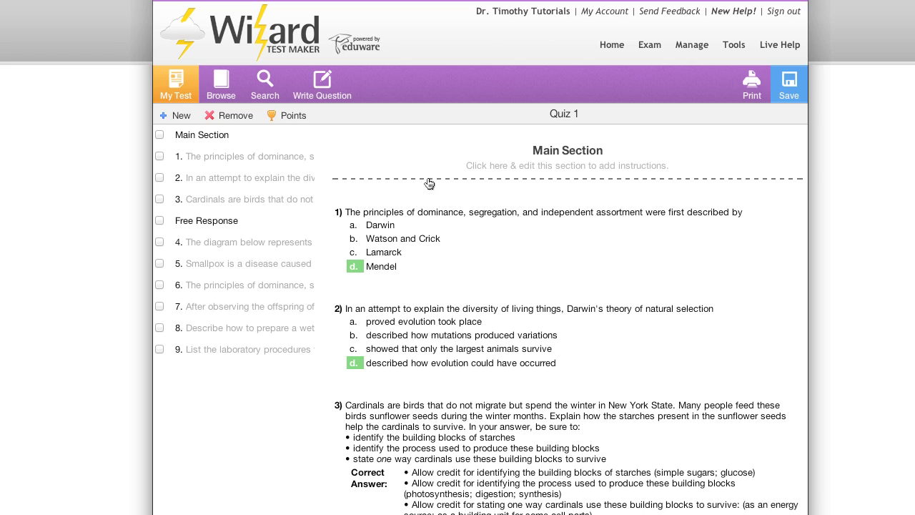
Inspect Quiz 1's print settings and the preview of the teacher's exam with answers, and return to editing the quiz.
left_click(747, 84)
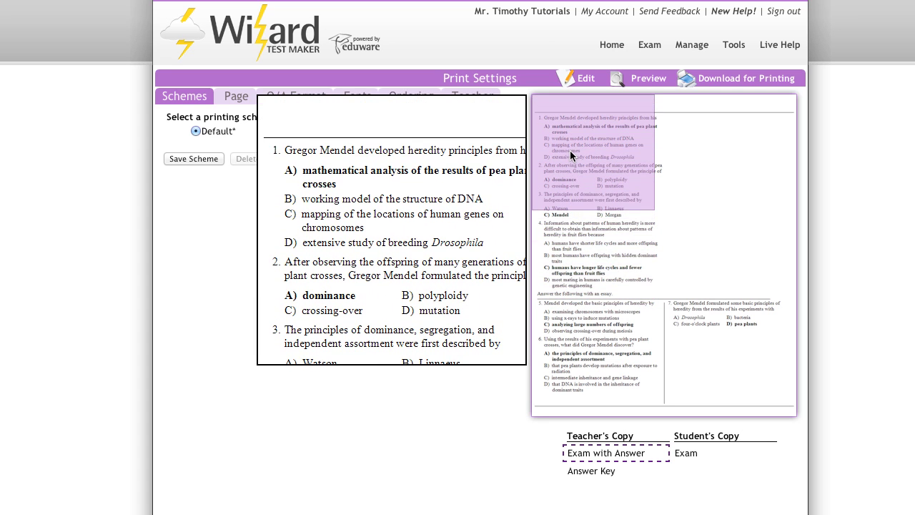
left_click(574, 80)
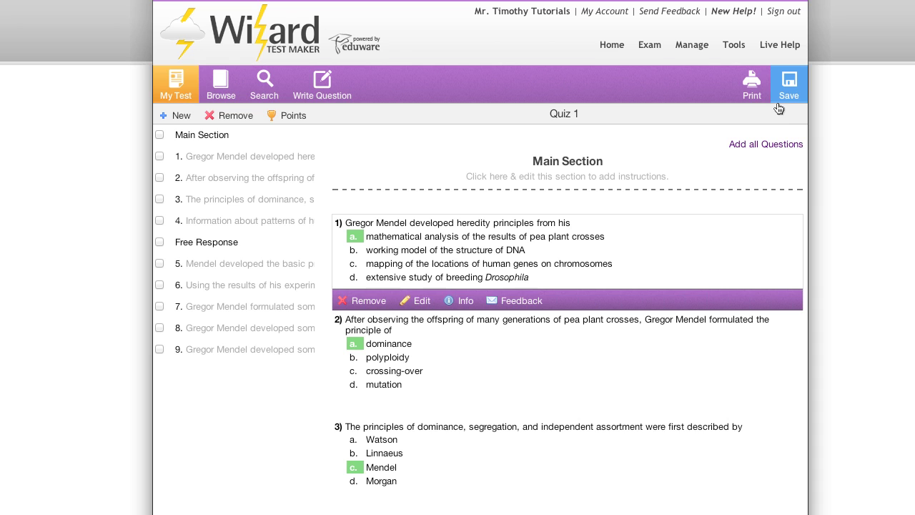
Save Quiz 1, overwriting the existing version.
left_click(798, 92)
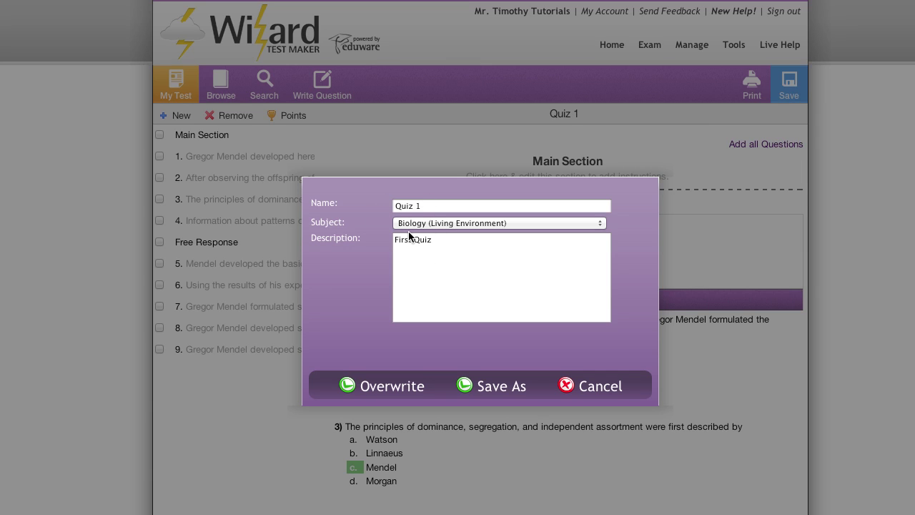
left_click(395, 386)
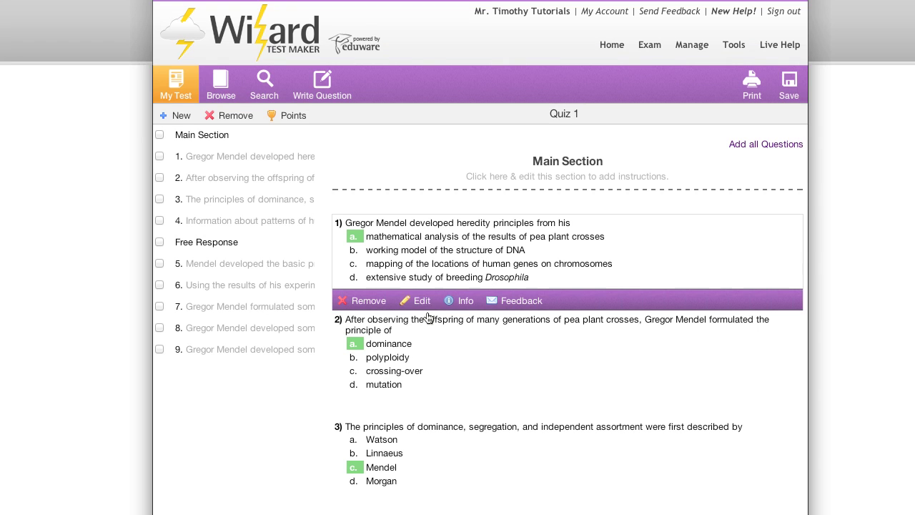
Save a copy of the quiz under the name "Quiz 1 Fall 2011".
left_click(787, 85)
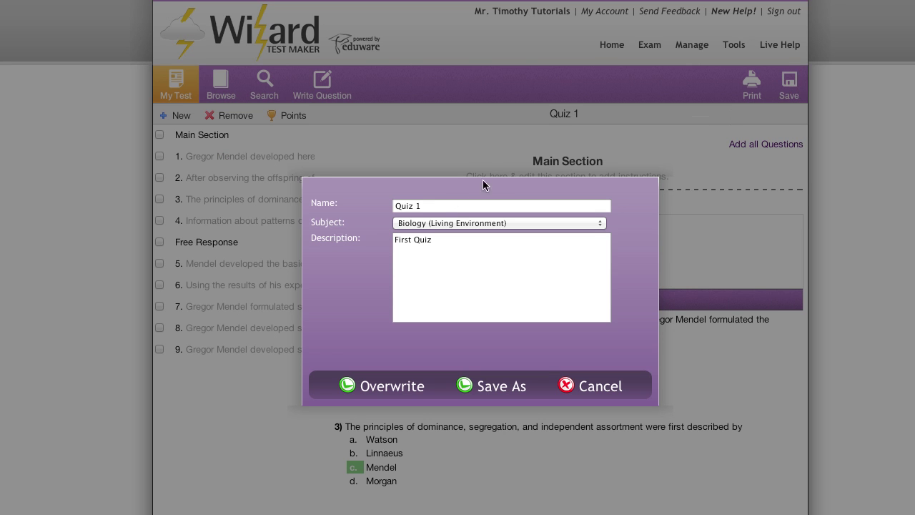
left_click(439, 208)
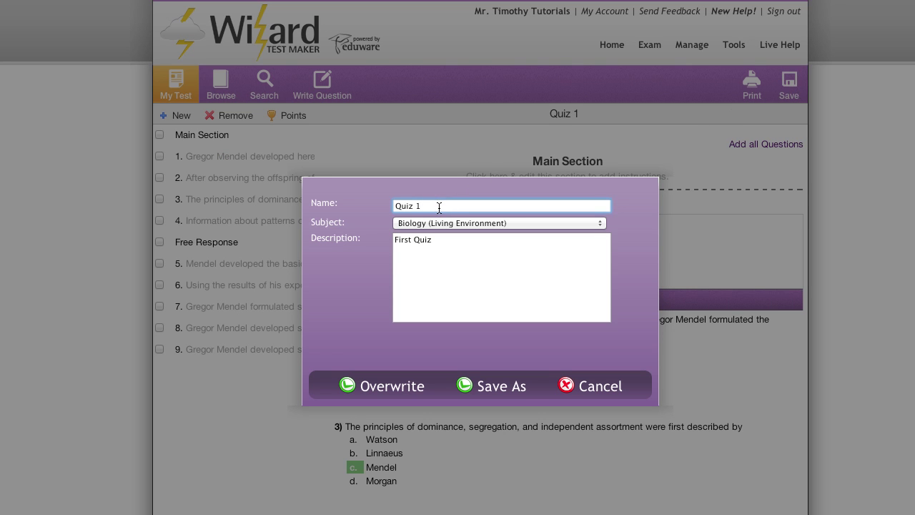
type("Fall 2011")
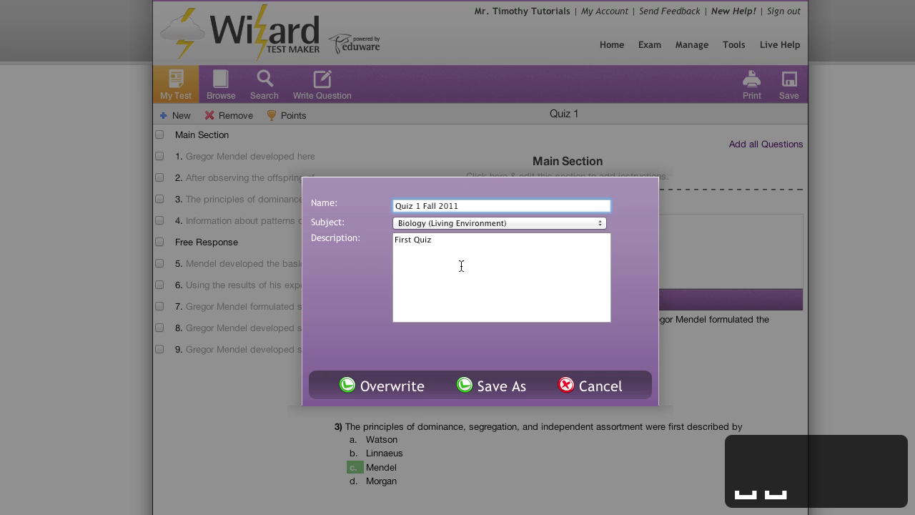
left_click(487, 384)
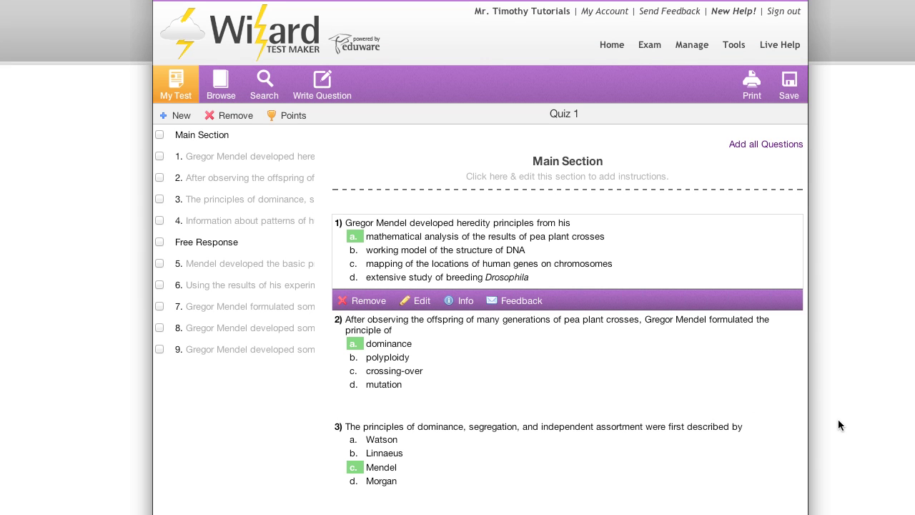